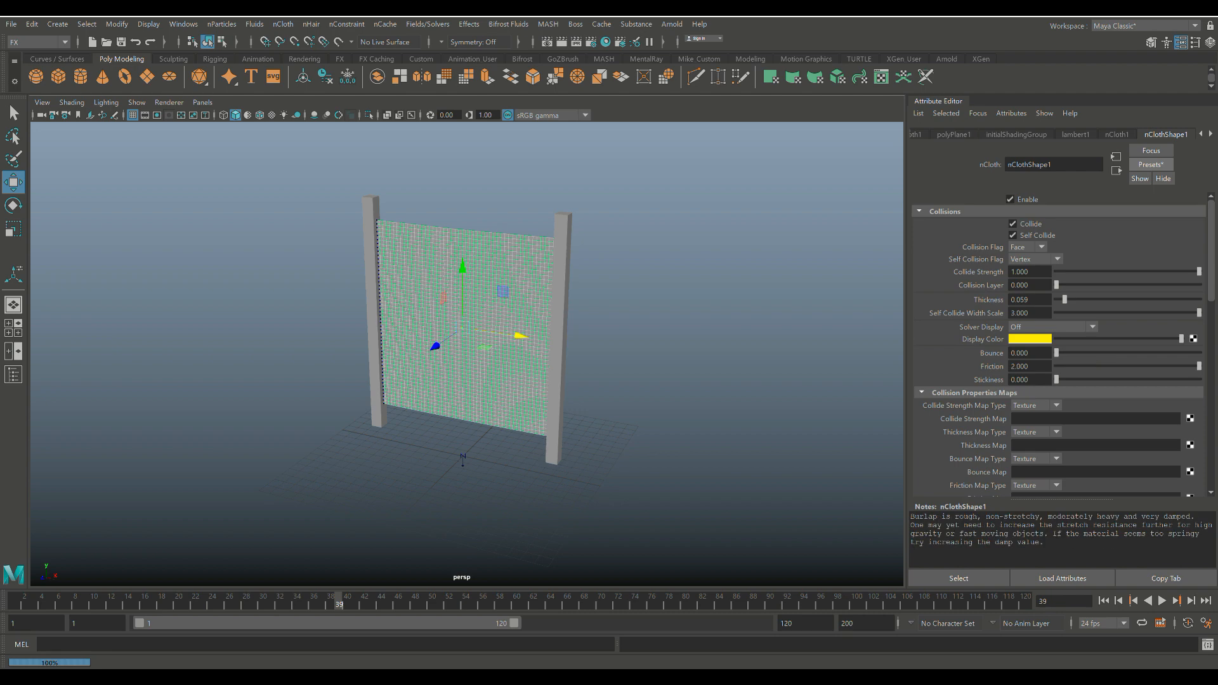
Play the burlap cloth simulation briefly and return to frame 1.
{"action": "key", "text": "alt+v"}
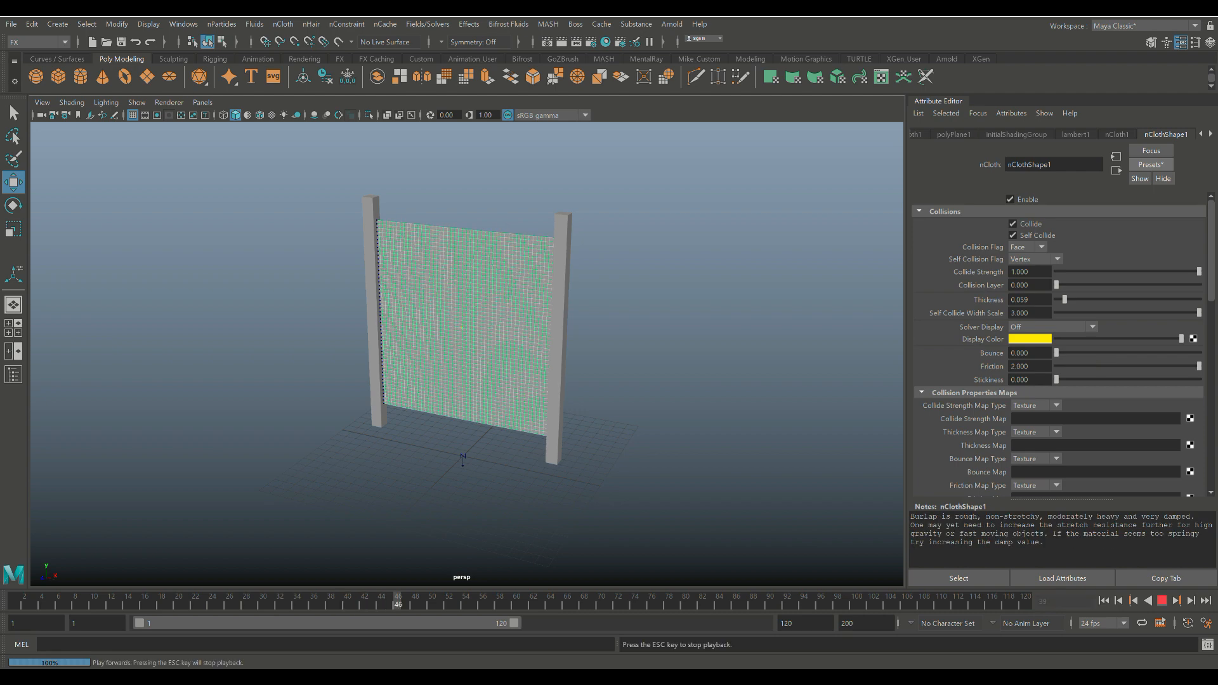
{"action": "key", "text": "alt+v"}
{"action": "key", "text": "alt+shift+v"}
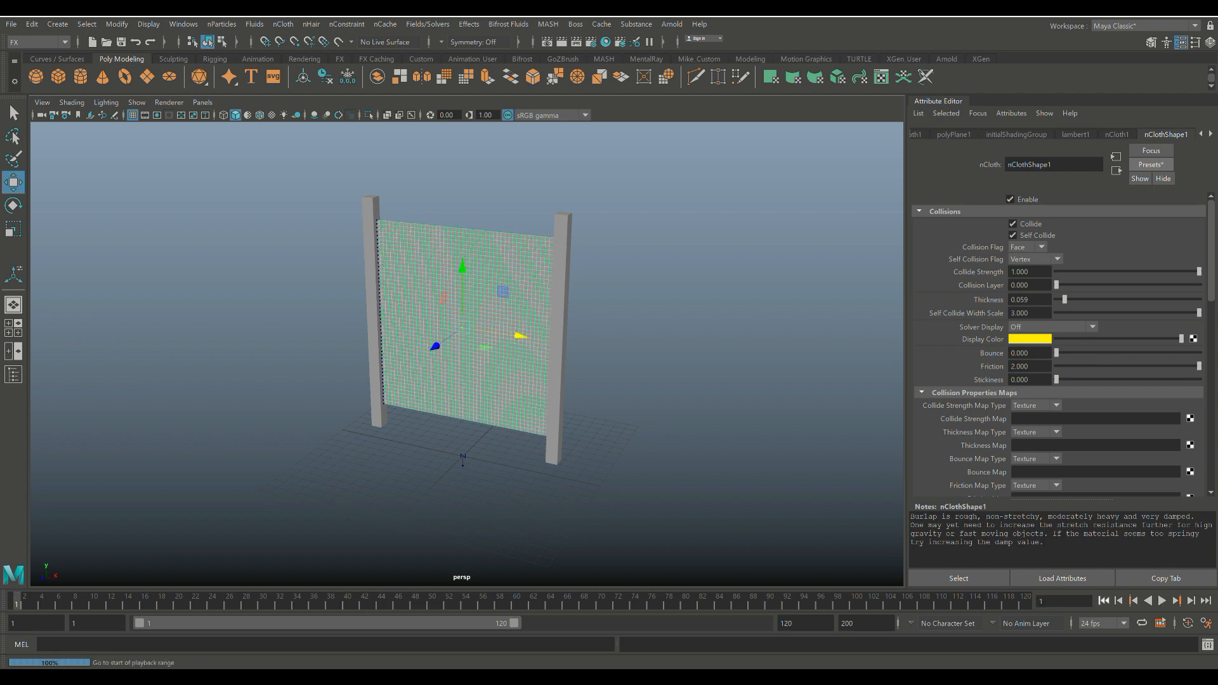
Apply the silk preset to the cloth's nClothShape1 node, fully replacing its current settings.
{"action": "left_click", "coordinate": [1151, 164]}
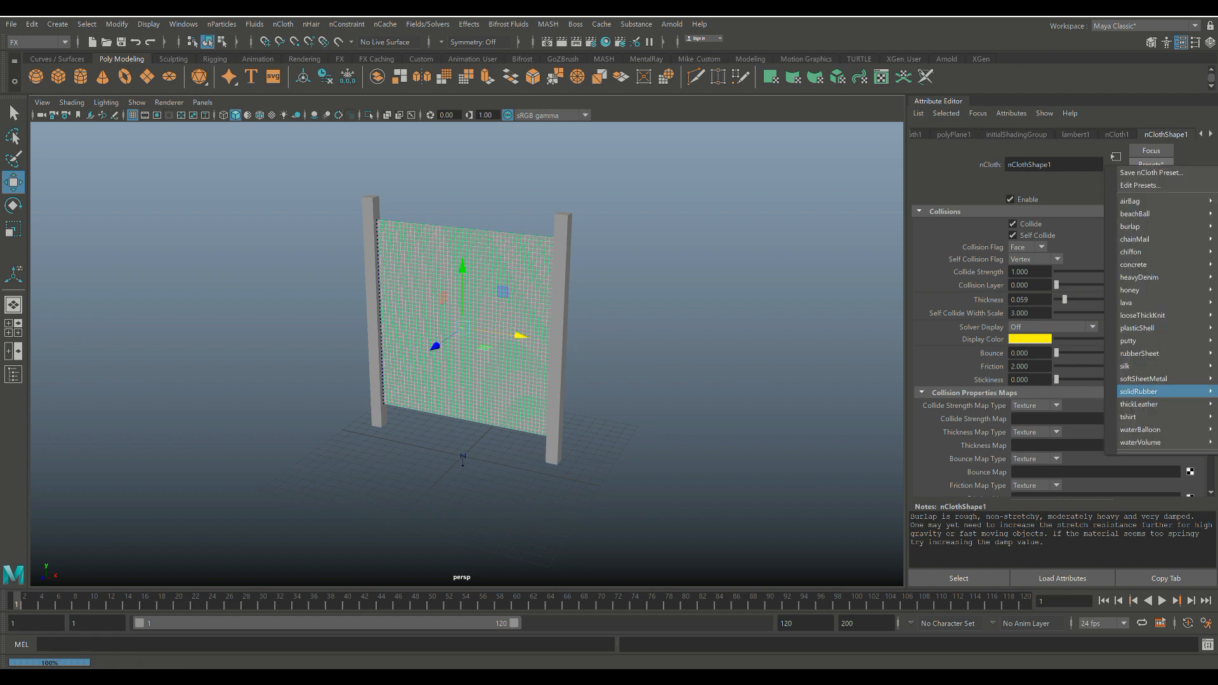
{"action": "mouse_move", "coordinate": [1136, 366]}
{"action": "left_click", "coordinate": [1047, 366]}
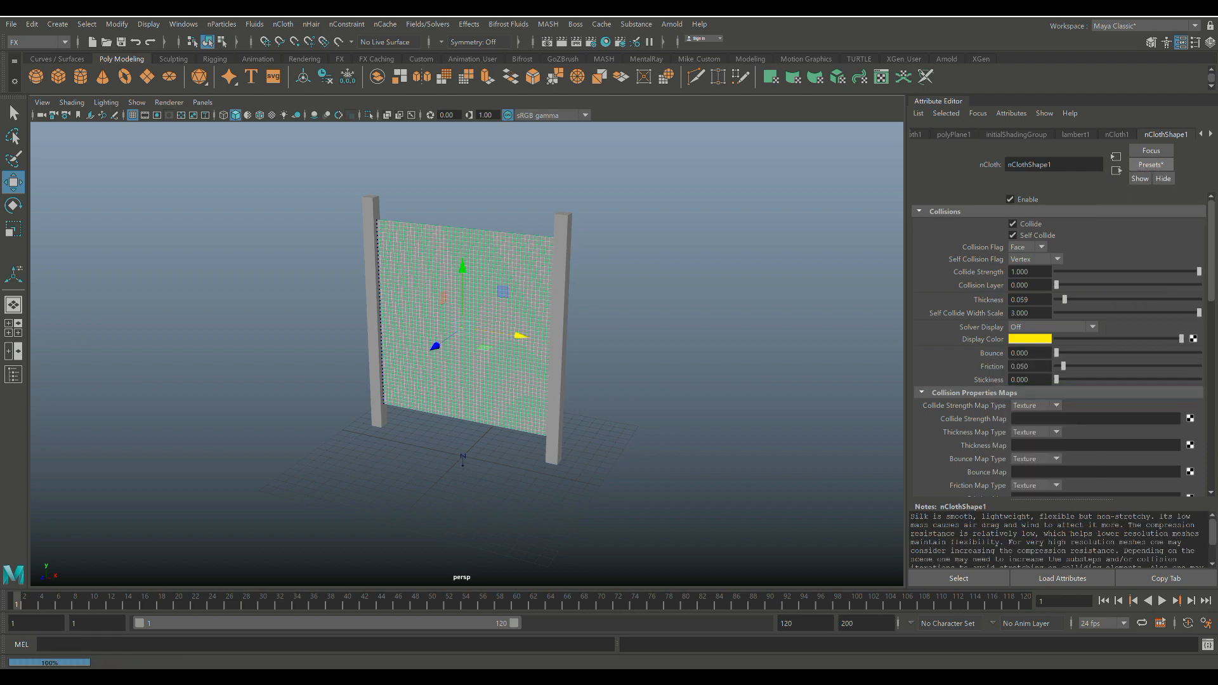
Play the cloth simulation with the silk settings, examine the folds from the front and return to frame 1.
{"action": "key", "text": "alt+v"}
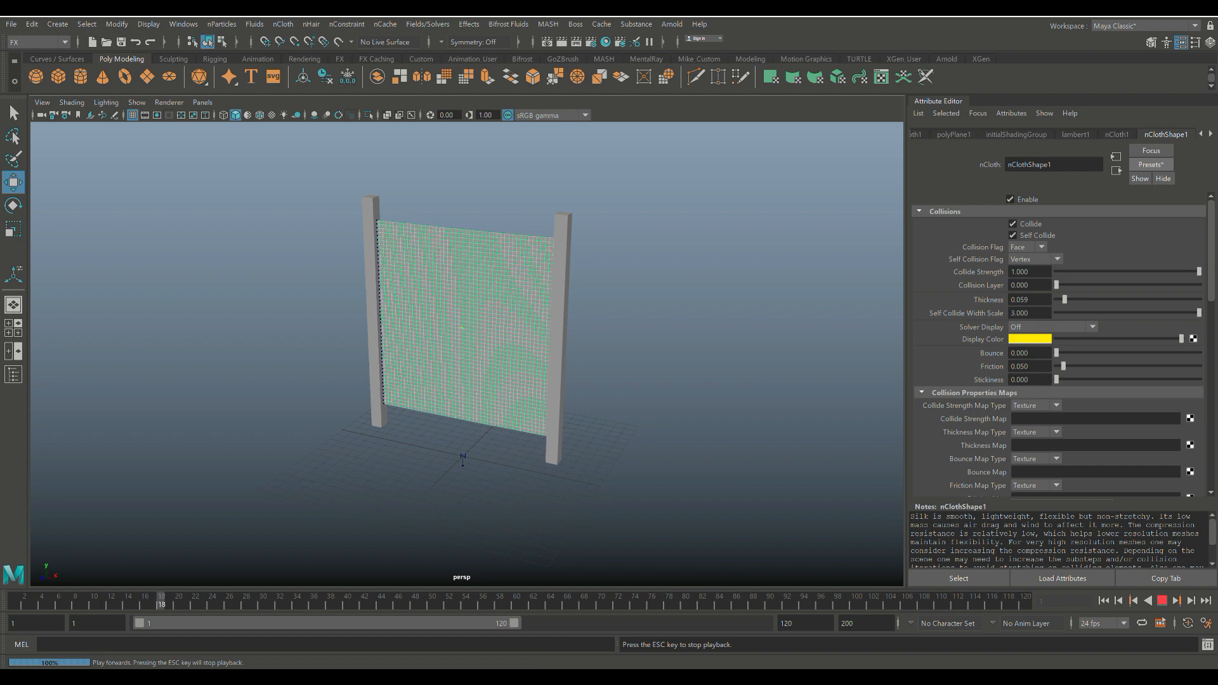
{"action": "left_click_drag", "start_coordinate": [482, 342], "coordinate": [535, 340], "text": "alt"}
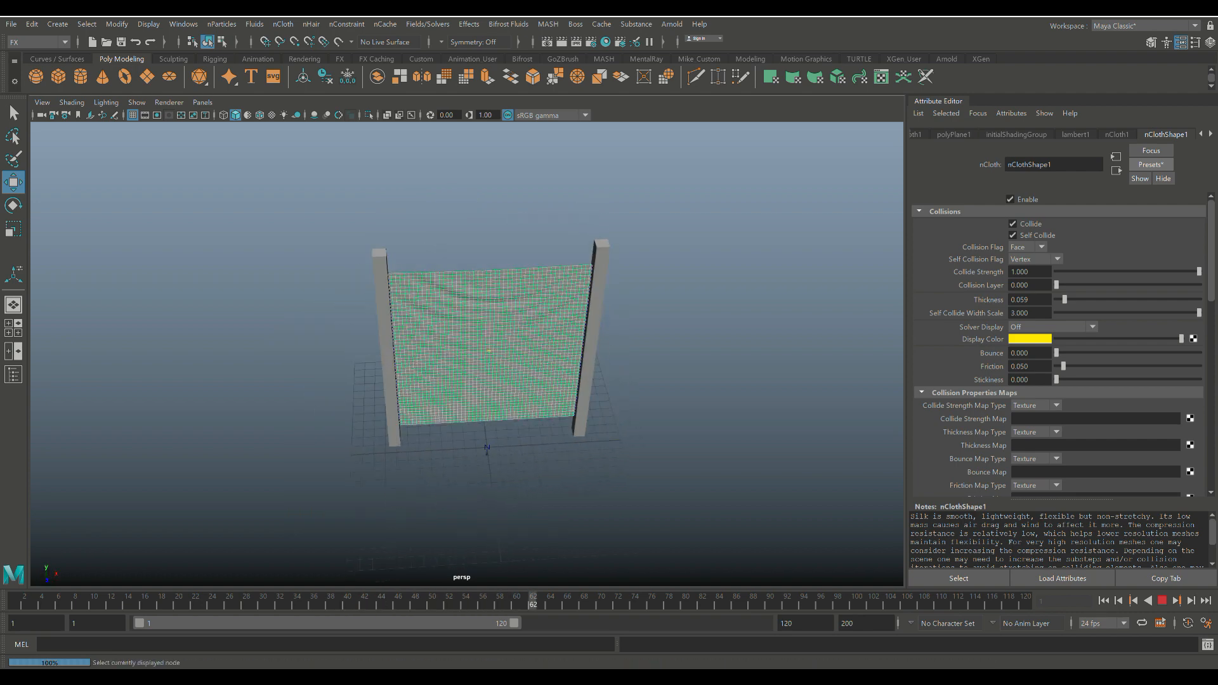
{"action": "left_click", "coordinate": [1163, 600]}
{"action": "left_click", "coordinate": [1104, 601]}
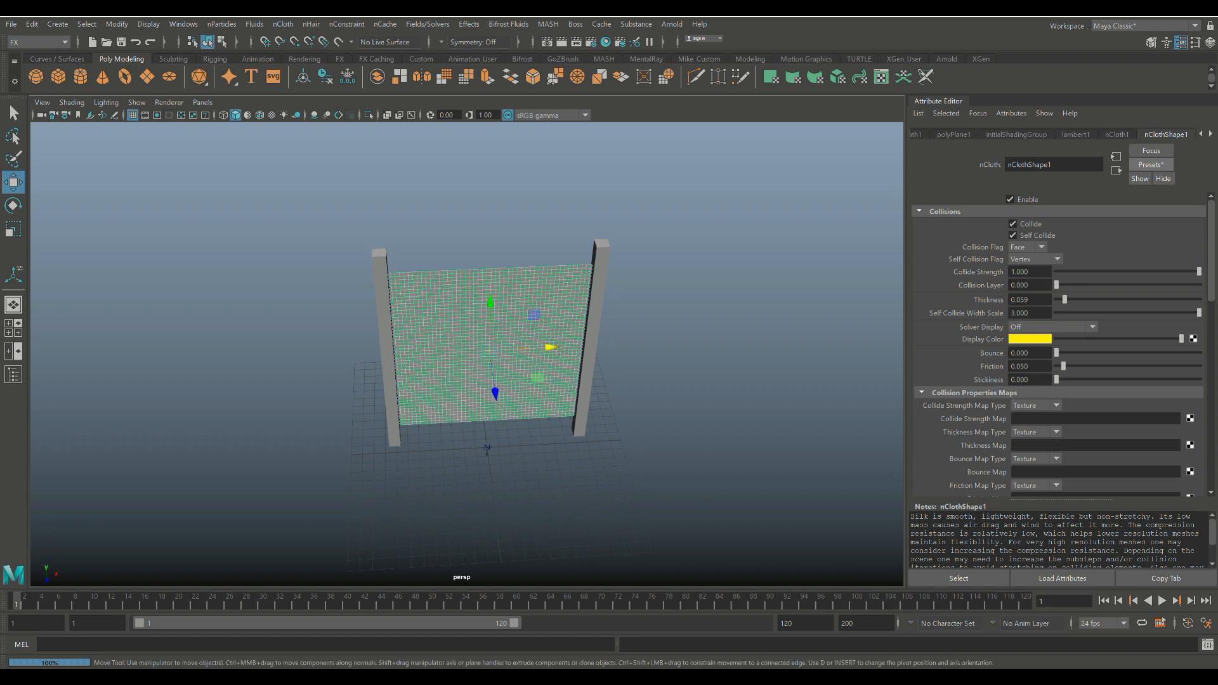
Create an enlarged polygon sphere about 23 units along Z from the cloth and raised above the grid.
{"action": "scroll", "coordinate": [508, 381], "scroll_direction": "down", "scroll_amount": 5}
{"action": "left_click_drag", "start_coordinate": [508, 380], "coordinate": [400, 349], "text": "alt"}
{"action": "middle_click_drag", "start_coordinate": [400, 349], "coordinate": [438, 337], "text": "alt"}
{"action": "scroll", "coordinate": [438, 337], "scroll_direction": "up", "scroll_amount": 4}
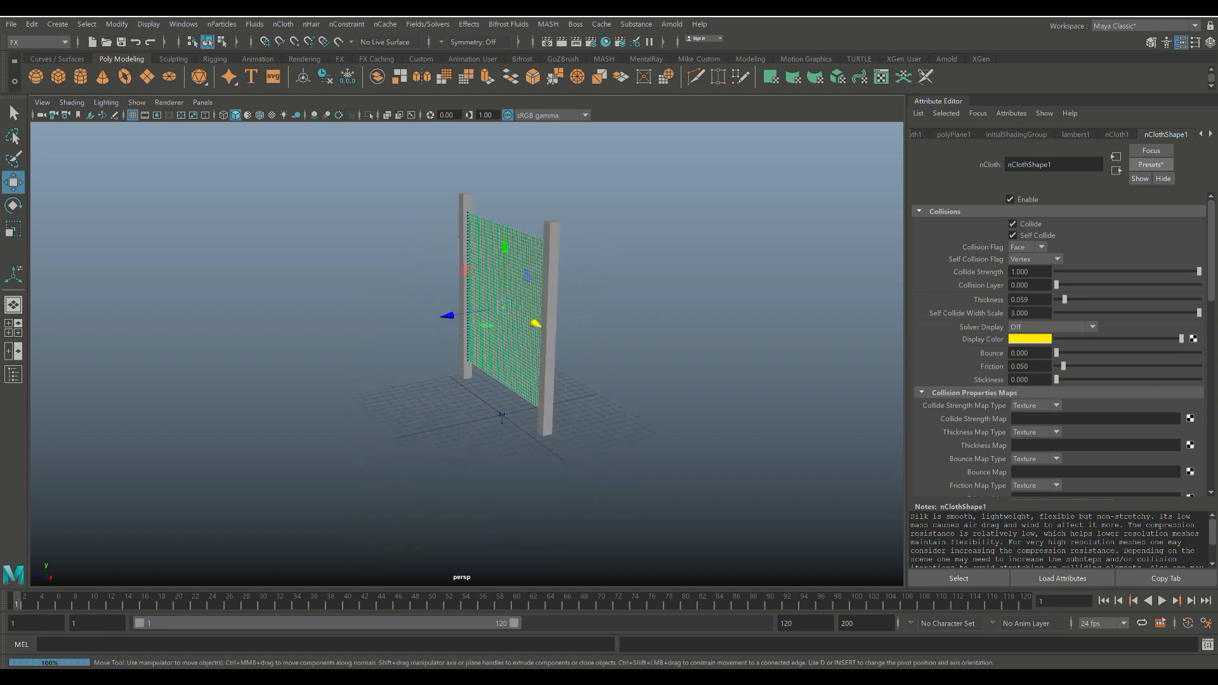
{"action": "mouse_move", "coordinate": [438, 337]}
{"action": "left_mouse_down", "text": "alt"}
{"action": "mouse_move", "coordinate": [472, 331]}
{"action": "mouse_move", "coordinate": [450, 338]}
{"action": "left_mouse_up", "text": "alt"}
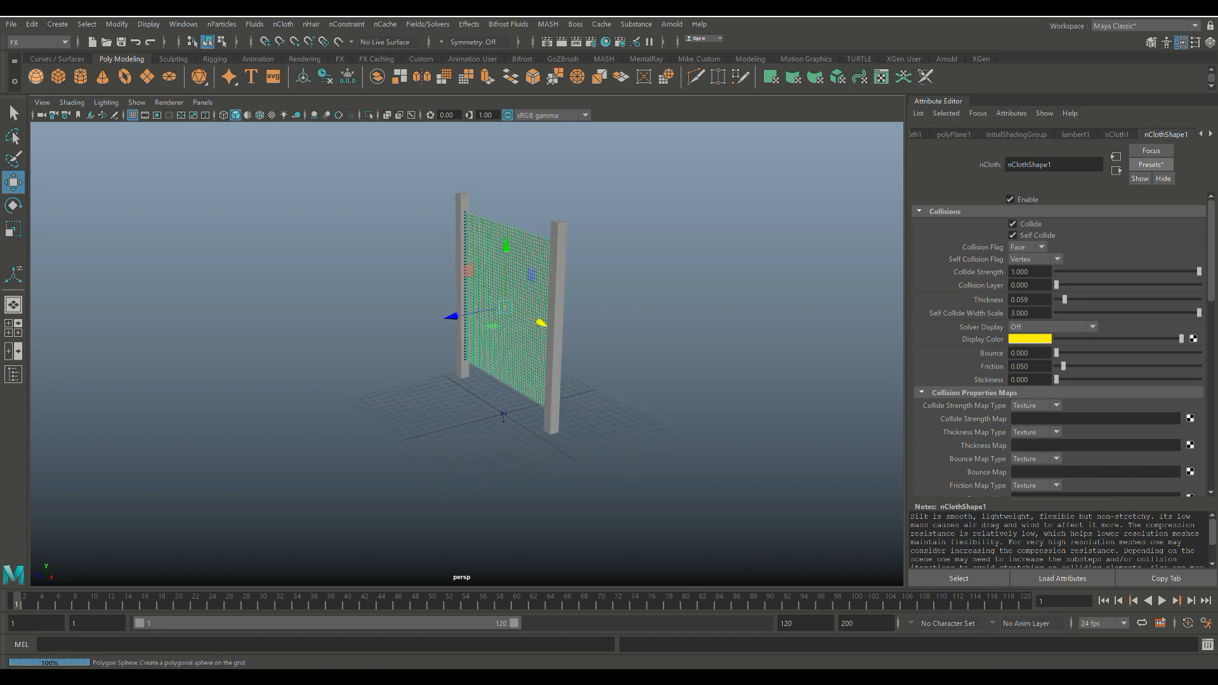
{"action": "left_click", "coordinate": [36, 76]}
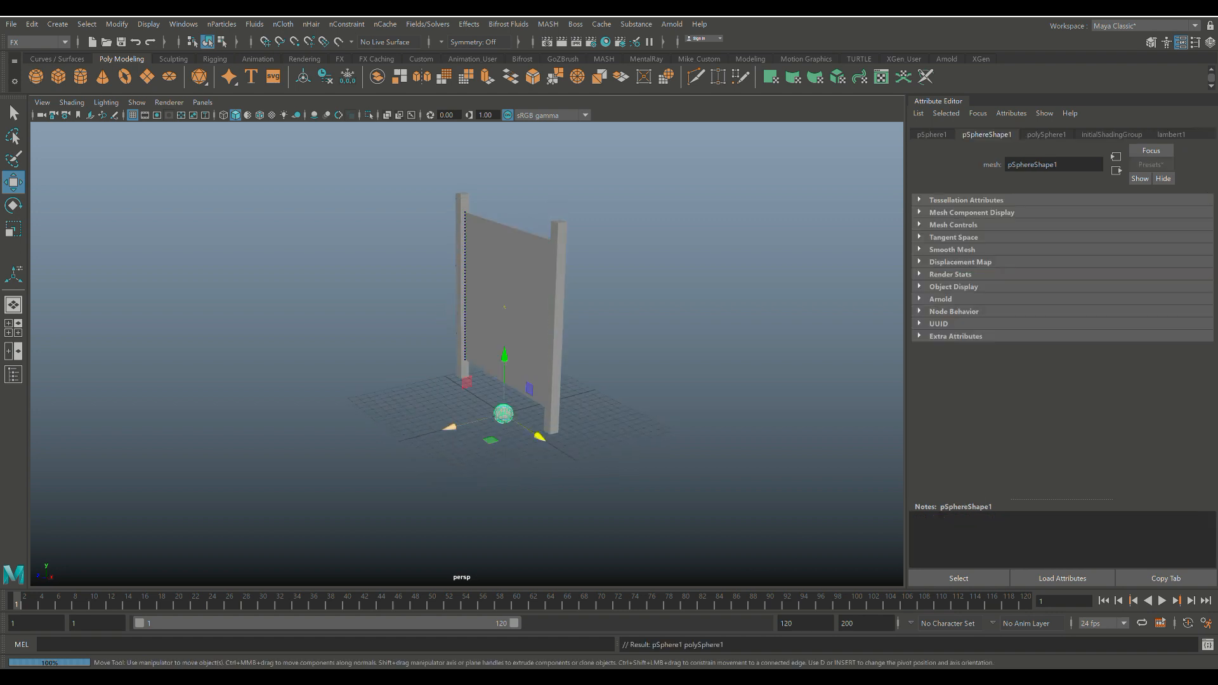
{"action": "left_click_drag", "start_coordinate": [539, 437], "coordinate": [225, 486]}
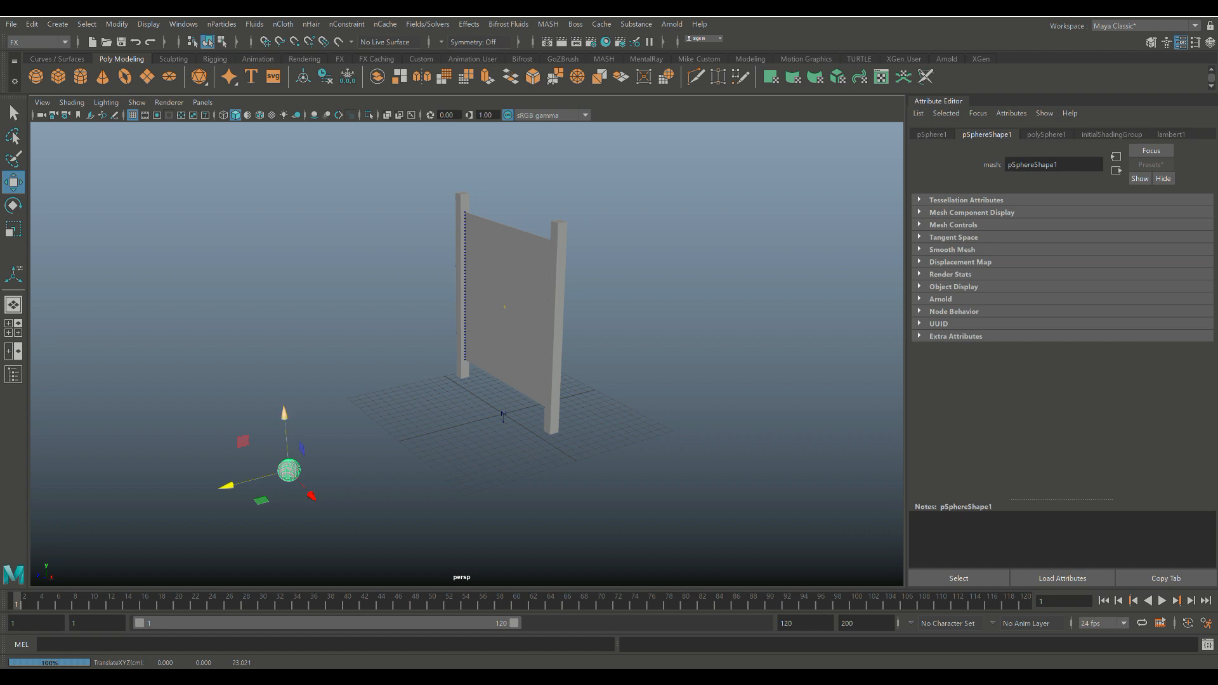
{"action": "left_click_drag", "start_coordinate": [285, 414], "coordinate": [276, 305]}
{"action": "key", "text": "r"}
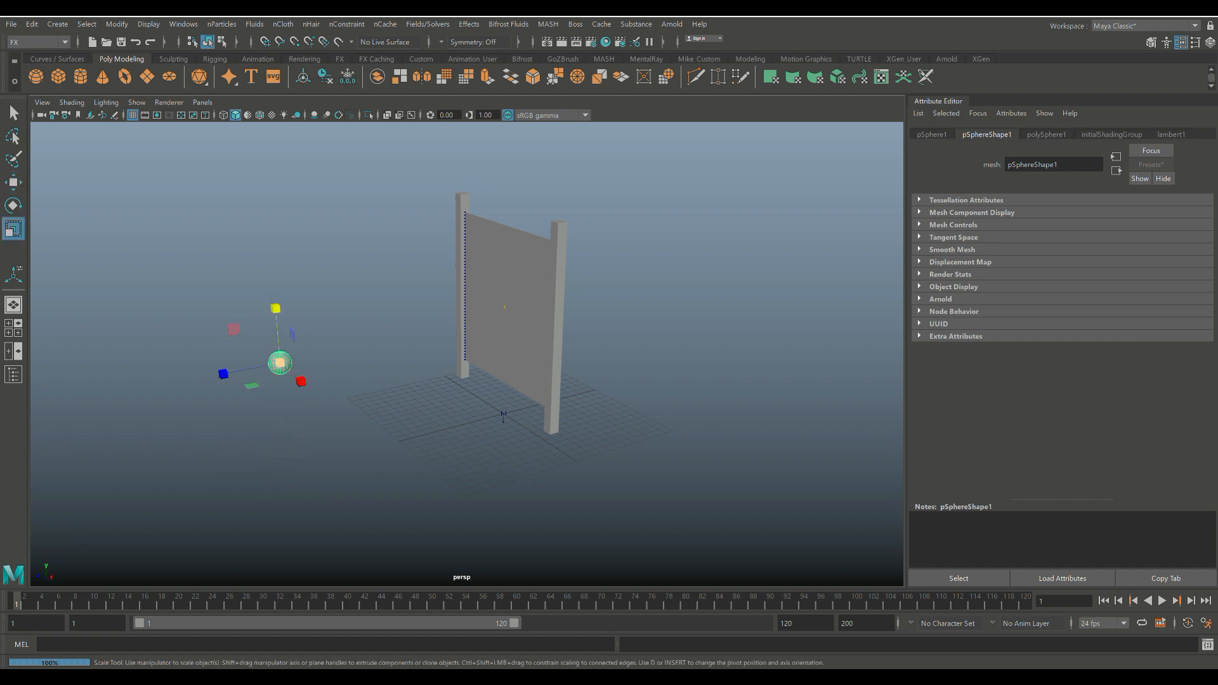
{"action": "left_click_drag", "start_coordinate": [280, 363], "coordinate": [350, 418]}
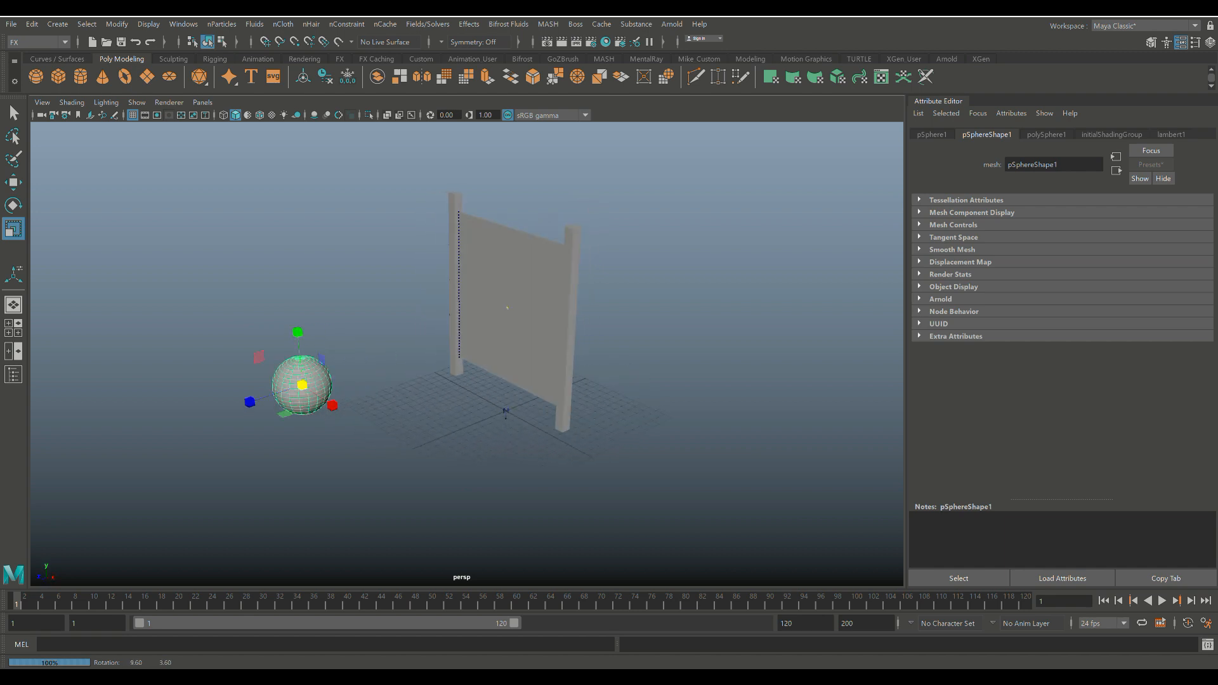
Make the sphere an nCloth passive collider.
{"action": "left_click_drag", "start_coordinate": [505, 411], "coordinate": [498, 419], "text": "alt"}
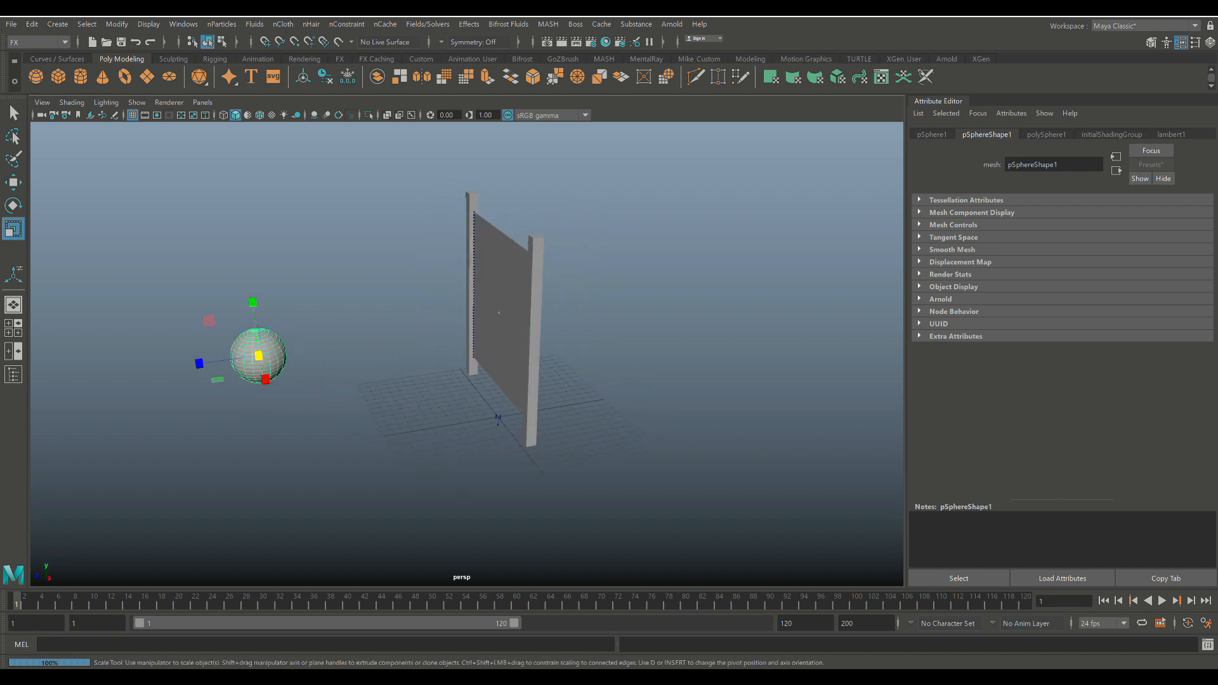
{"action": "left_click_drag", "start_coordinate": [498, 419], "coordinate": [504, 410], "text": "alt"}
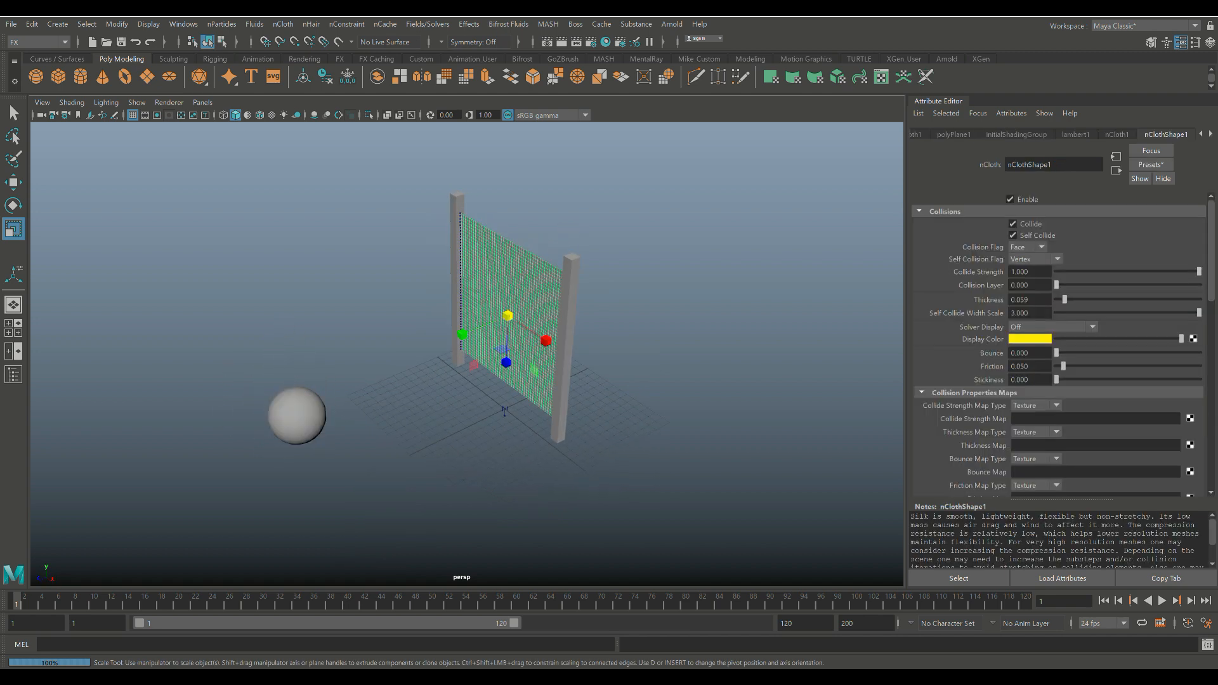
{"action": "left_click", "coordinate": [296, 417]}
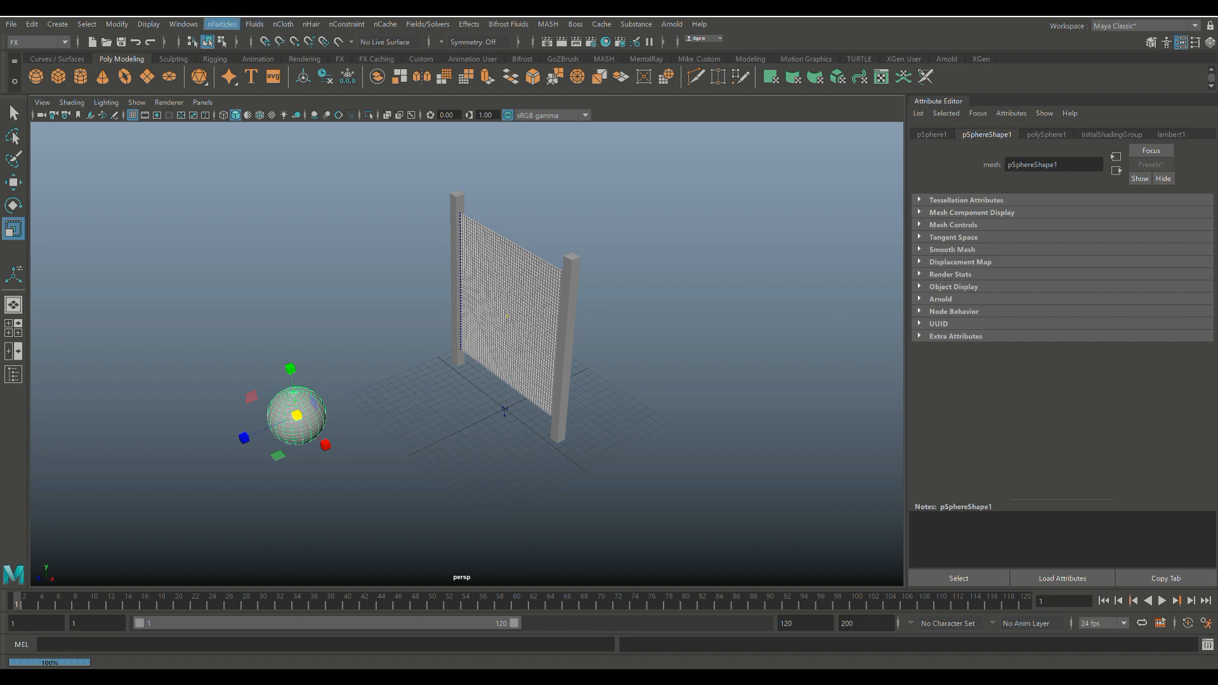
{"action": "left_click", "coordinate": [283, 23]}
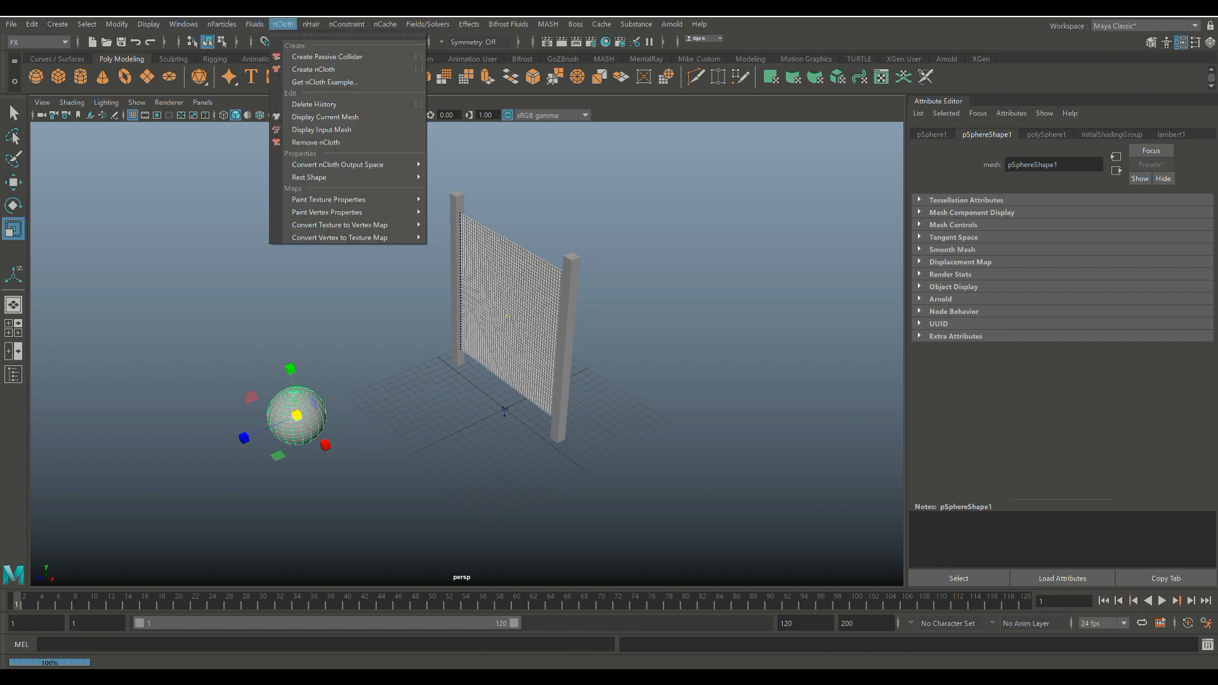
{"action": "left_click", "coordinate": [317, 56]}
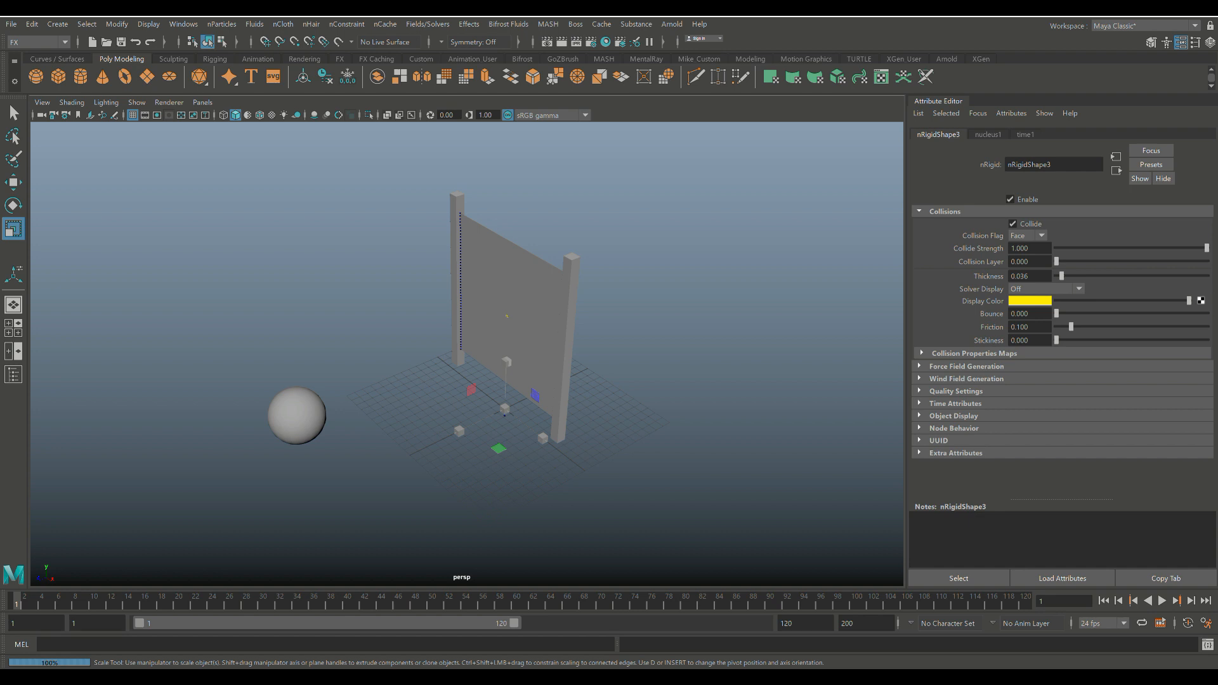
Advance to frame 20 and keyframe the sphere at its starting position in front of the cloth.
{"action": "key", "text": "alt+v"}
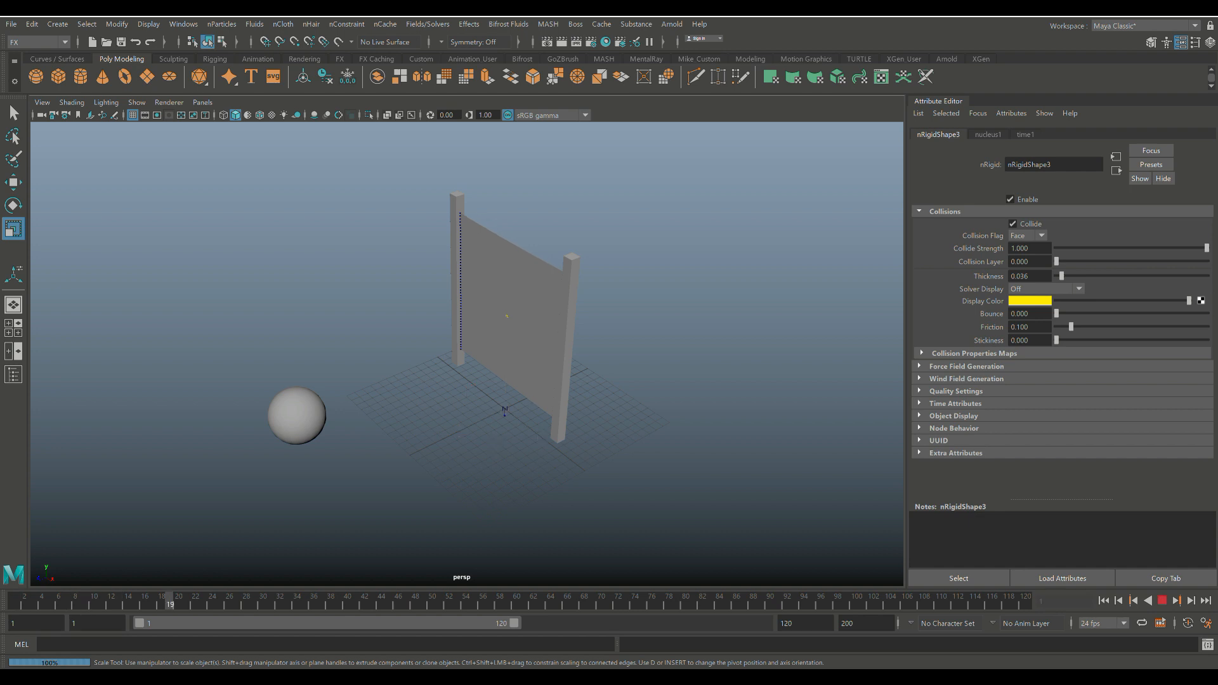
{"action": "key", "text": "alt+v"}
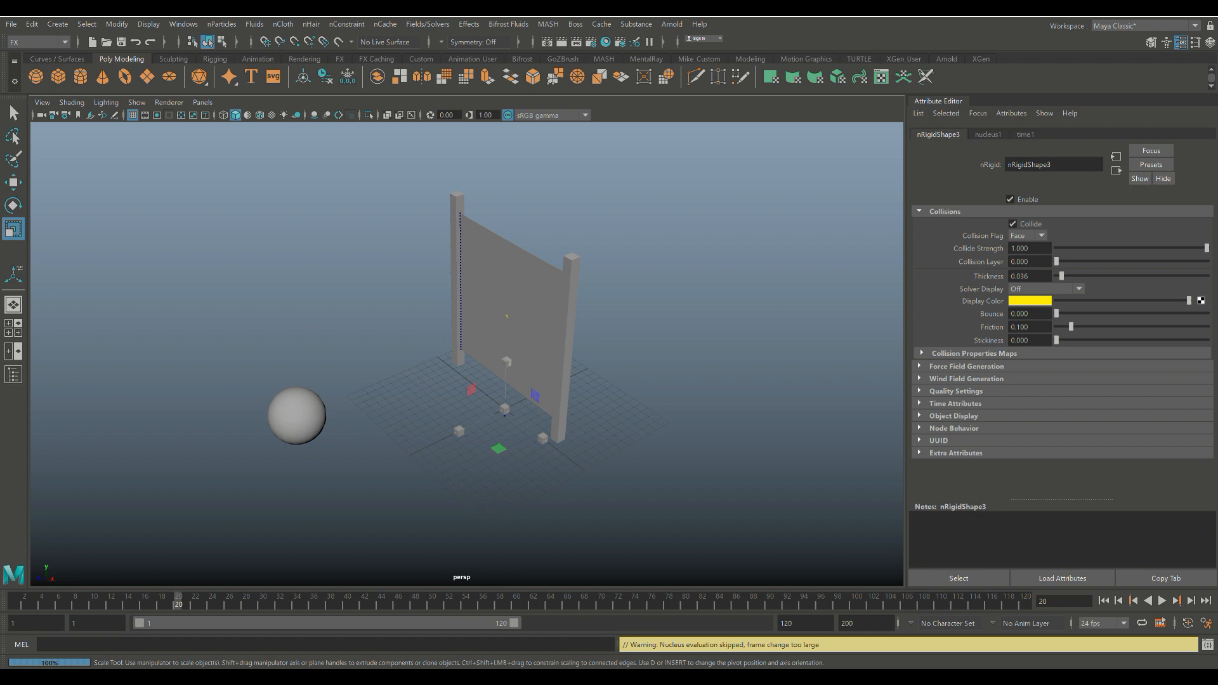
{"action": "left_click", "coordinate": [296, 416]}
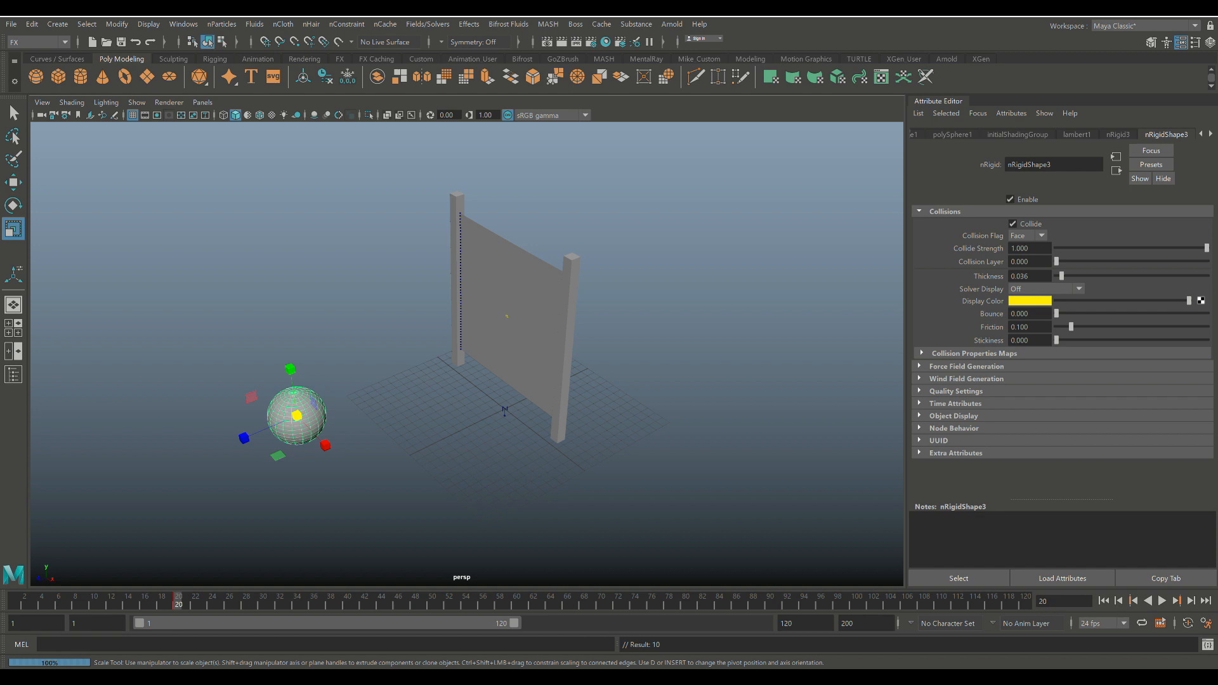
Advance to frame 60, move the sphere through to the other side of the cloth and keyframe it there.
{"action": "key", "text": "alt+v"}
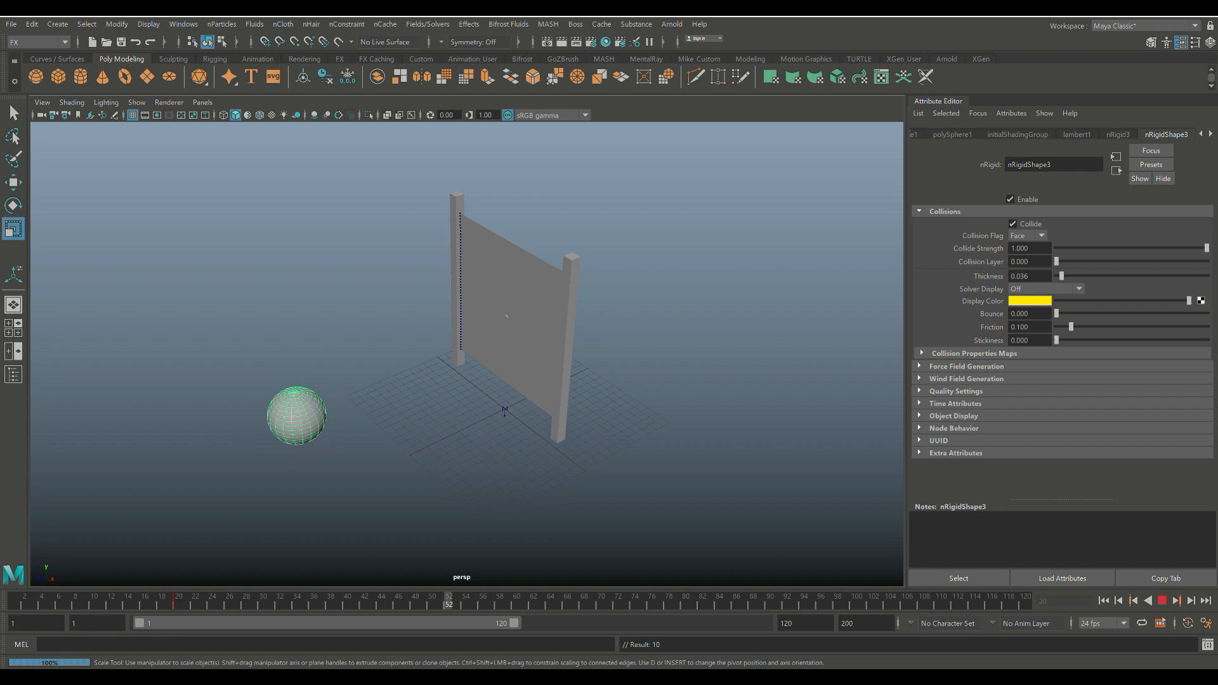
{"action": "key", "text": "alt+v"}
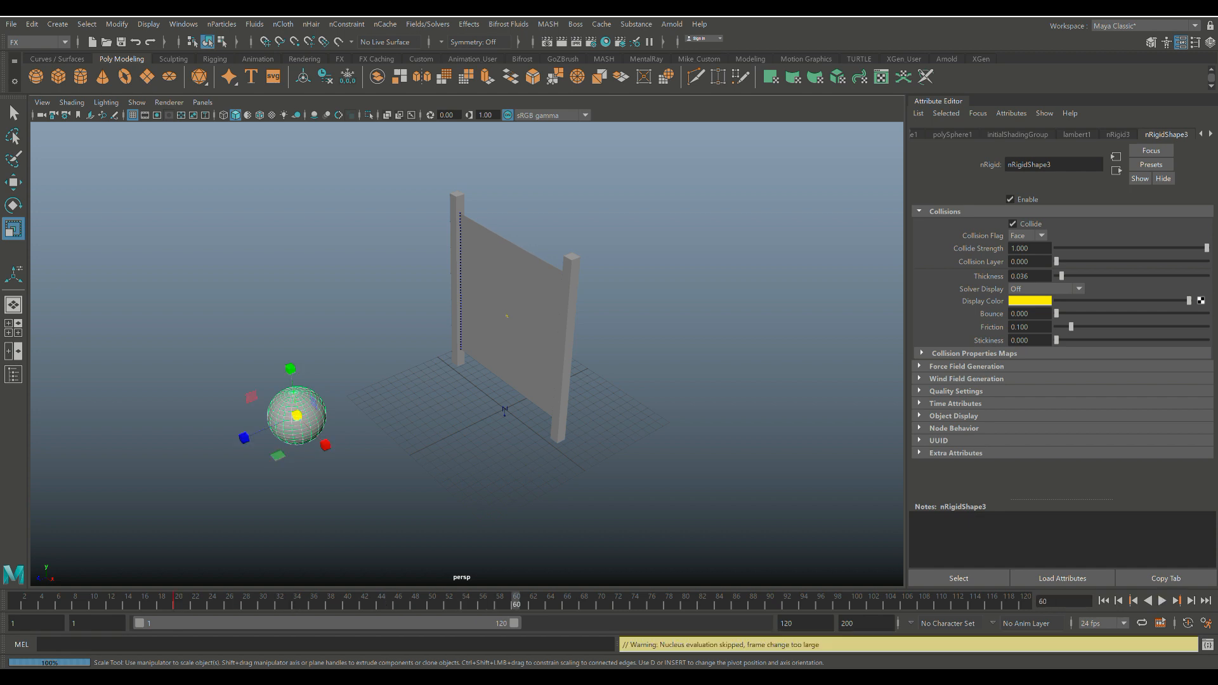
{"action": "key", "text": "w"}
{"action": "left_click_drag", "start_coordinate": [297, 416], "coordinate": [578, 296]}
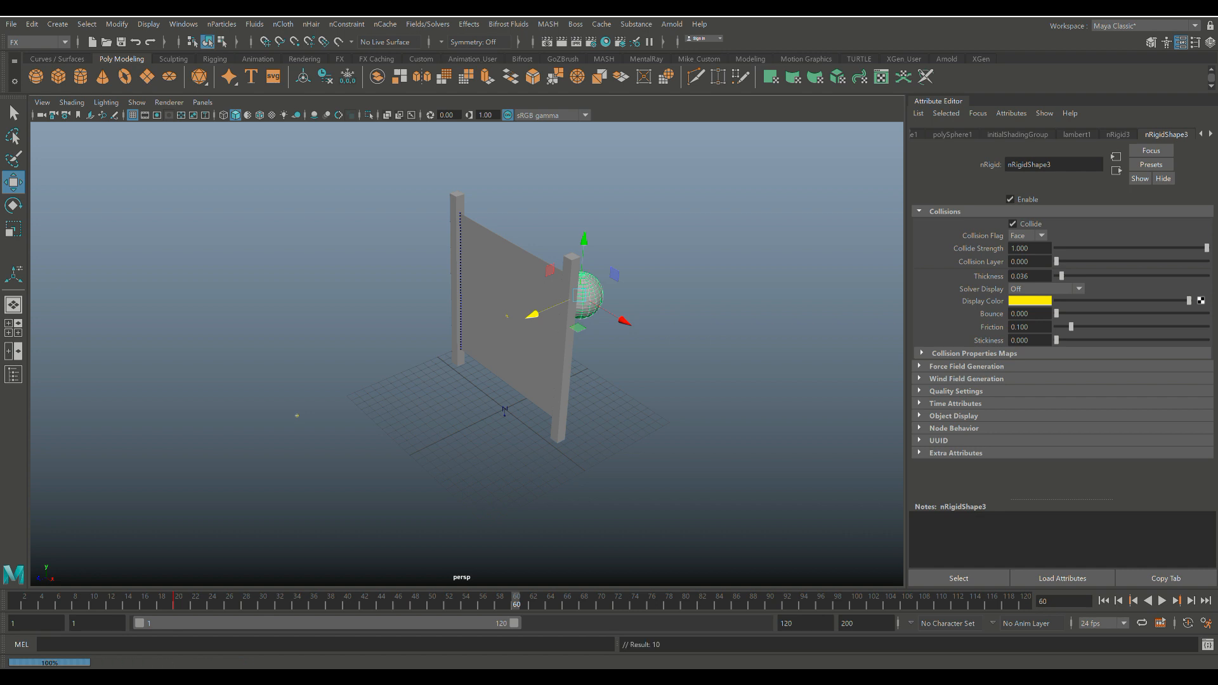
Play the sphere's collision with the cloth from frame 1, examine it from the side and return to the start.
{"action": "left_click", "coordinate": [1104, 601]}
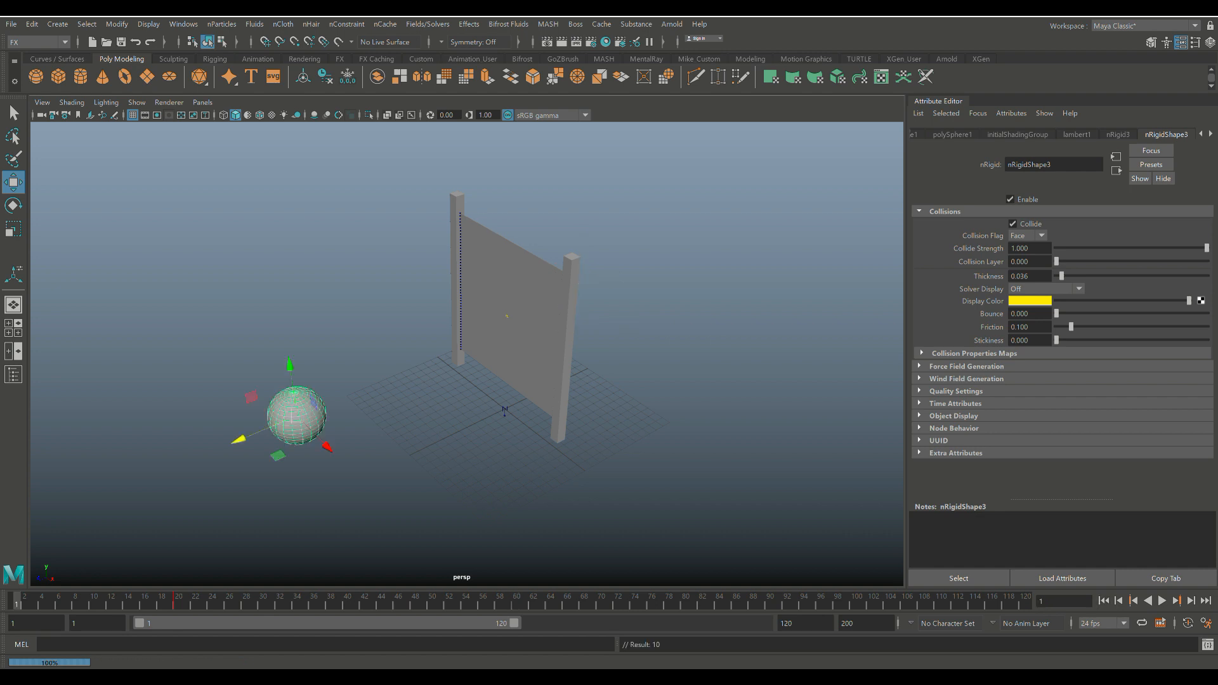
{"action": "left_click", "coordinate": [1163, 601]}
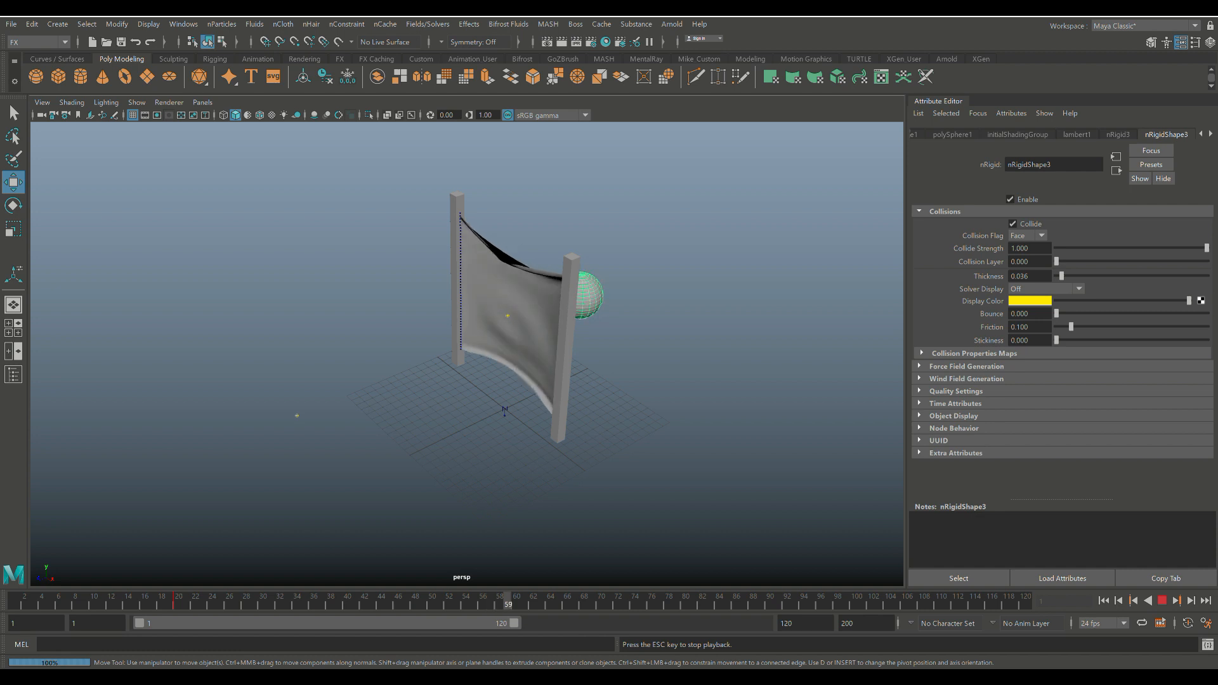
{"action": "left_click_drag", "start_coordinate": [297, 416], "coordinate": [250, 326], "text": "alt"}
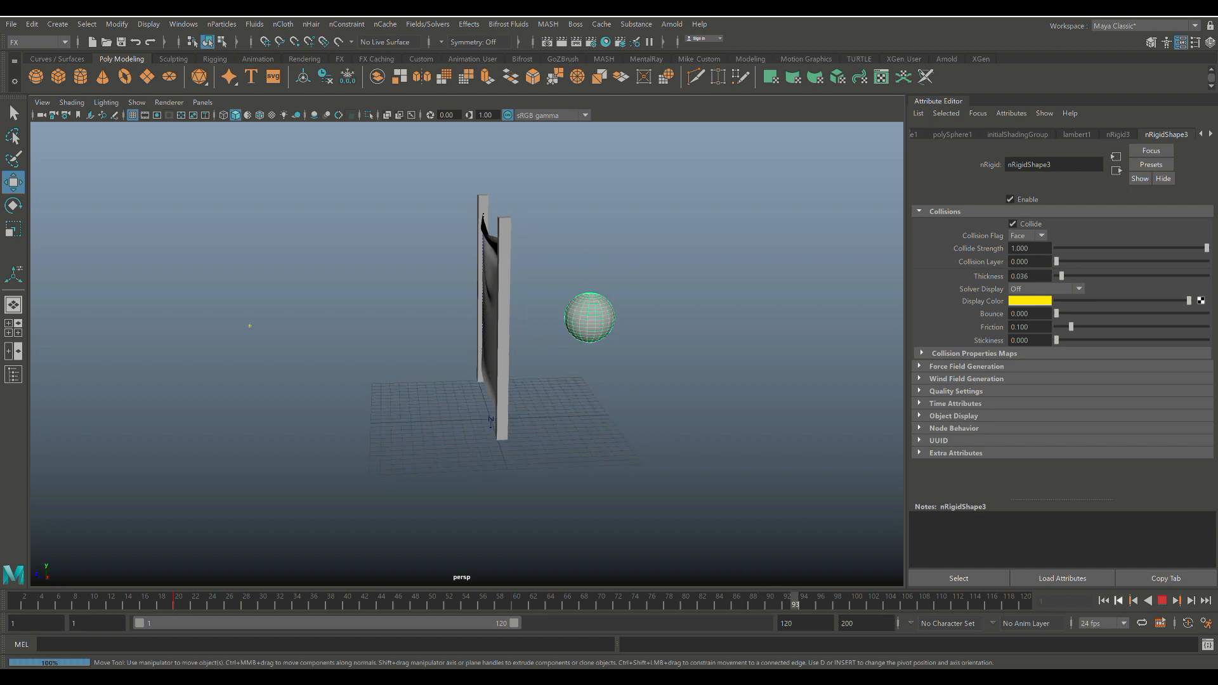
{"action": "key", "text": "Escape"}
{"action": "key", "text": "alt+shift+v"}
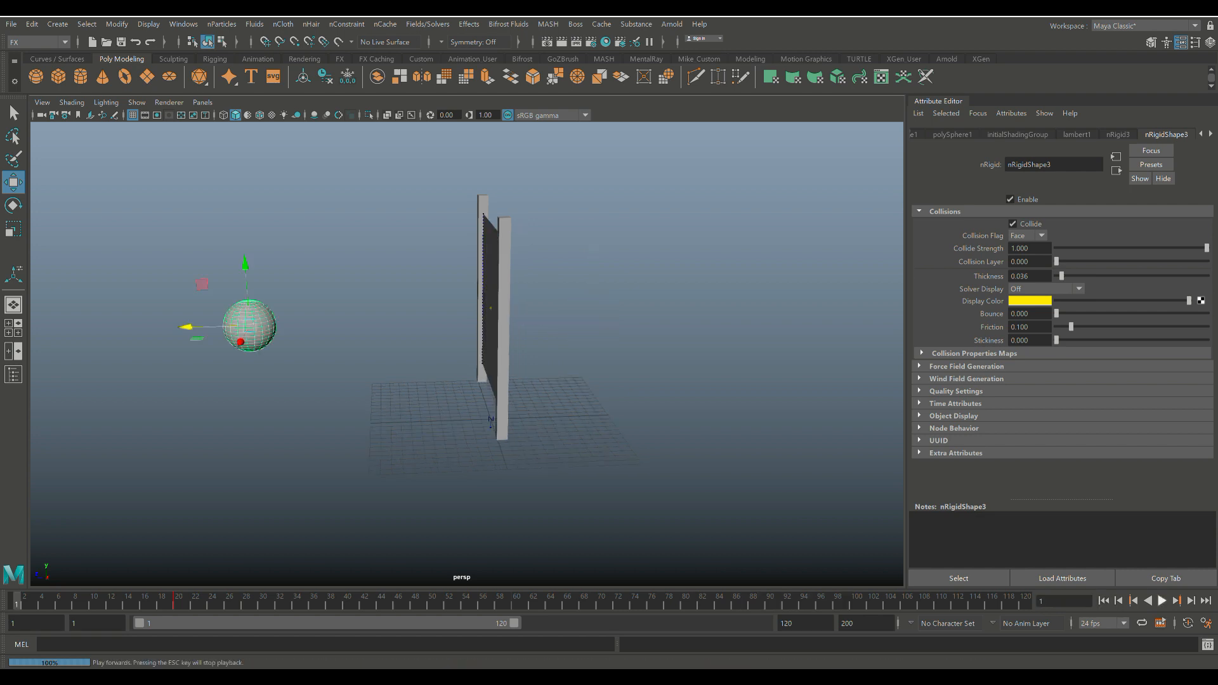
Replay the collision from the side, examine the cloth from the front and rewind to frame 1.
{"action": "key", "text": "alt+v"}
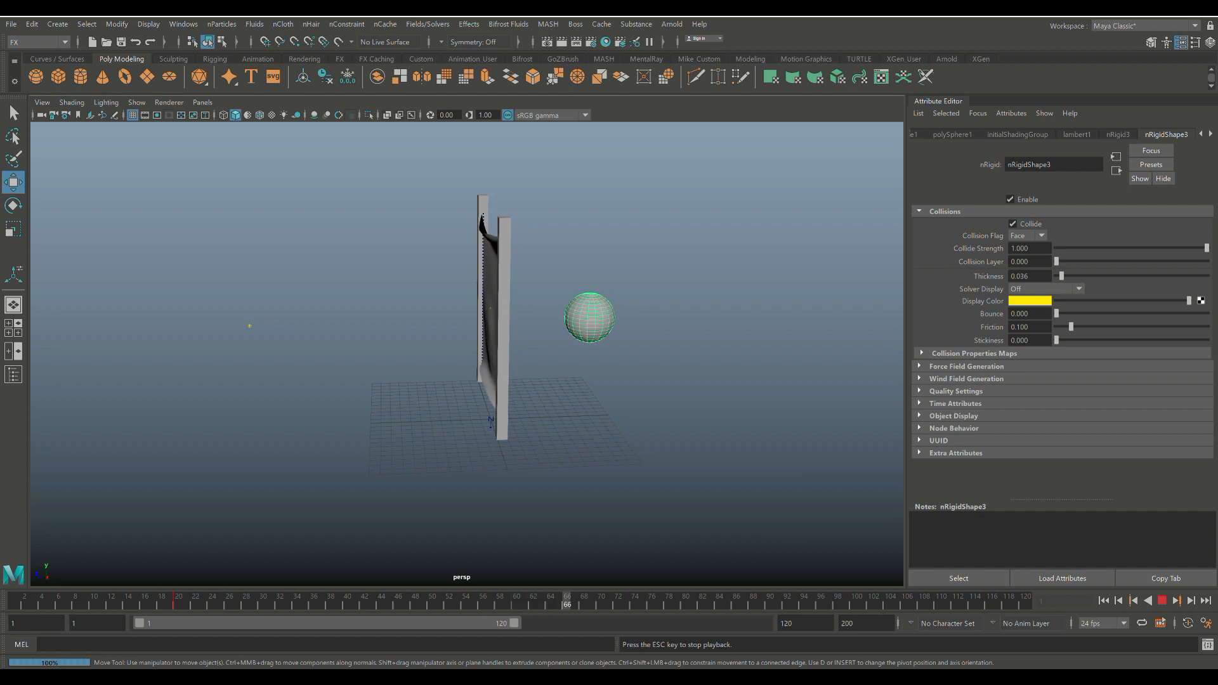
{"action": "left_click_drag", "start_coordinate": [438, 345], "coordinate": [562, 351], "text": "alt"}
{"action": "left_click", "coordinate": [1162, 601]}
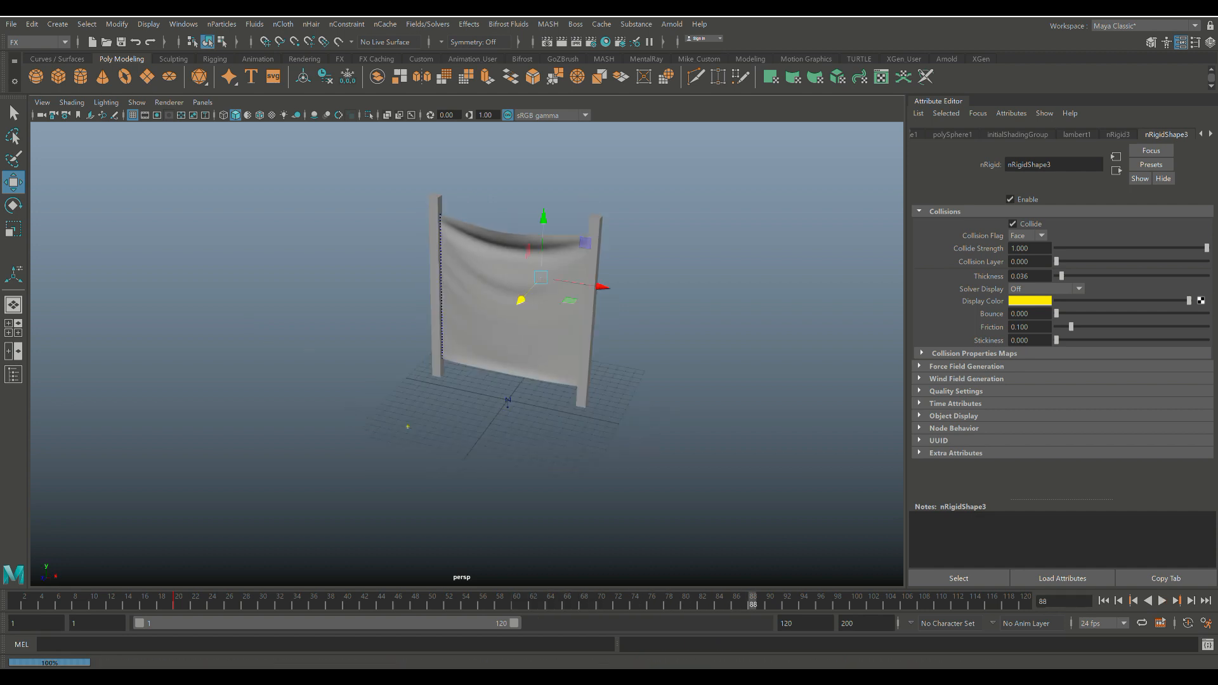
{"action": "left_click", "coordinate": [1104, 600]}
Create a Tearable Surface constraint on the cloth between the posts, using the reset default options.
{"action": "left_click_drag", "start_coordinate": [622, 368], "coordinate": [571, 372], "text": "alt"}
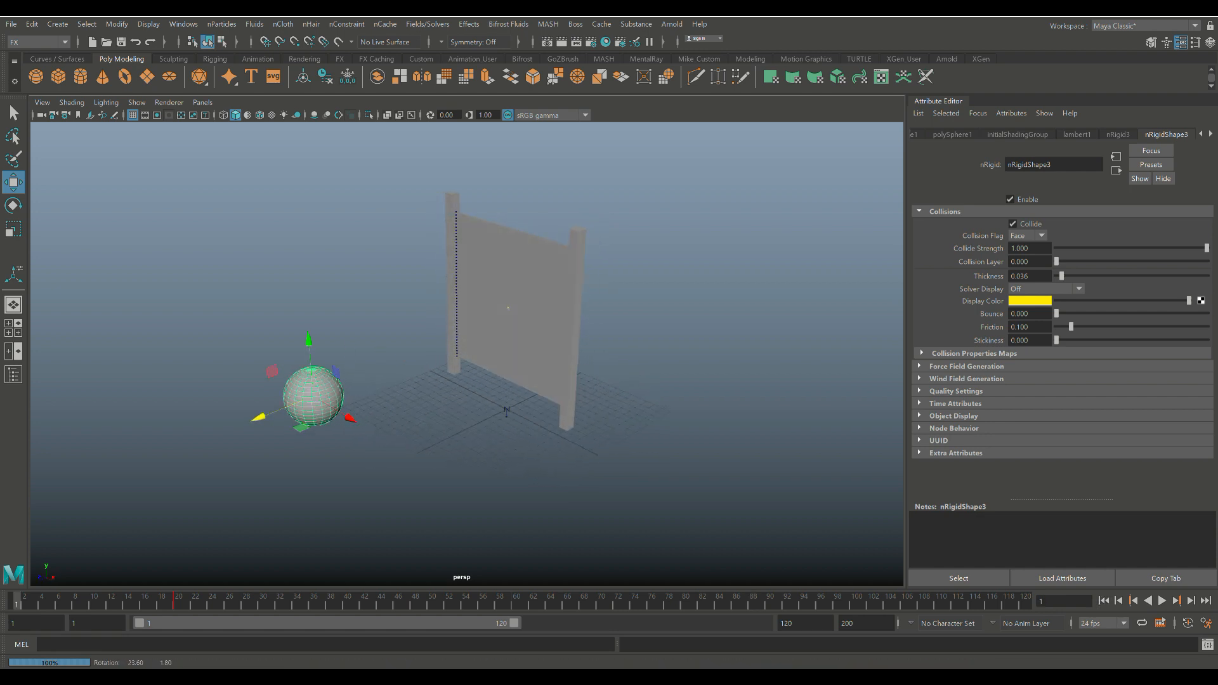
{"action": "left_click", "coordinate": [515, 310]}
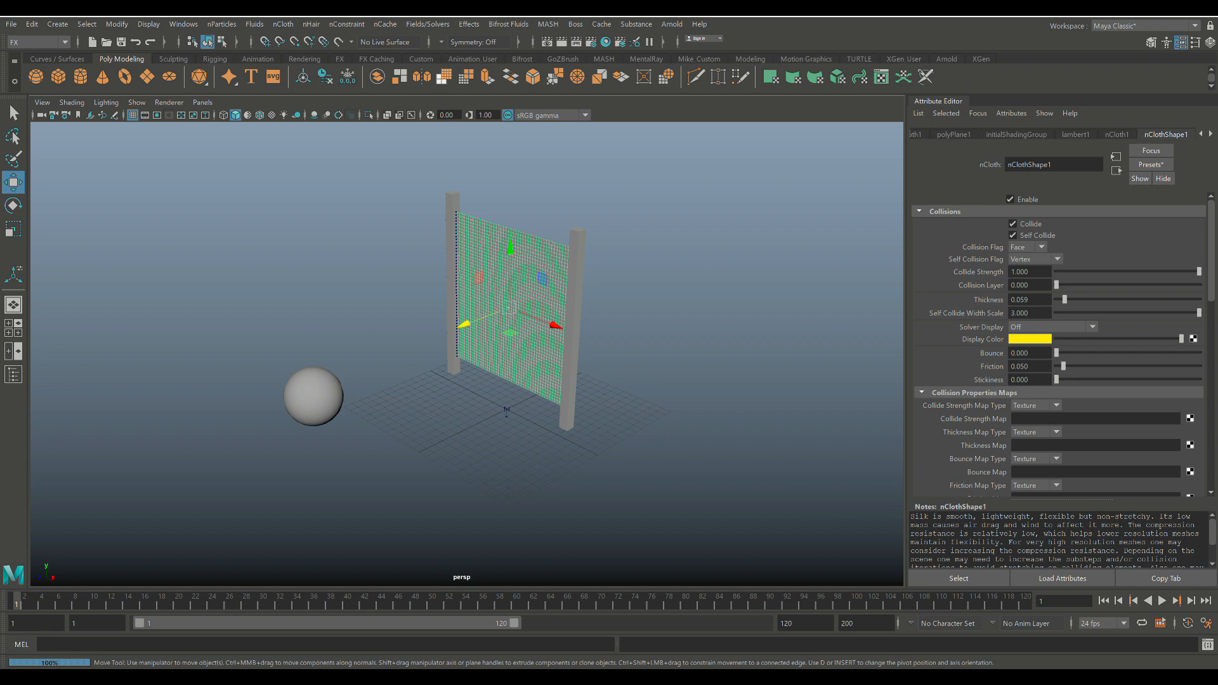
{"action": "left_click", "coordinate": [347, 24]}
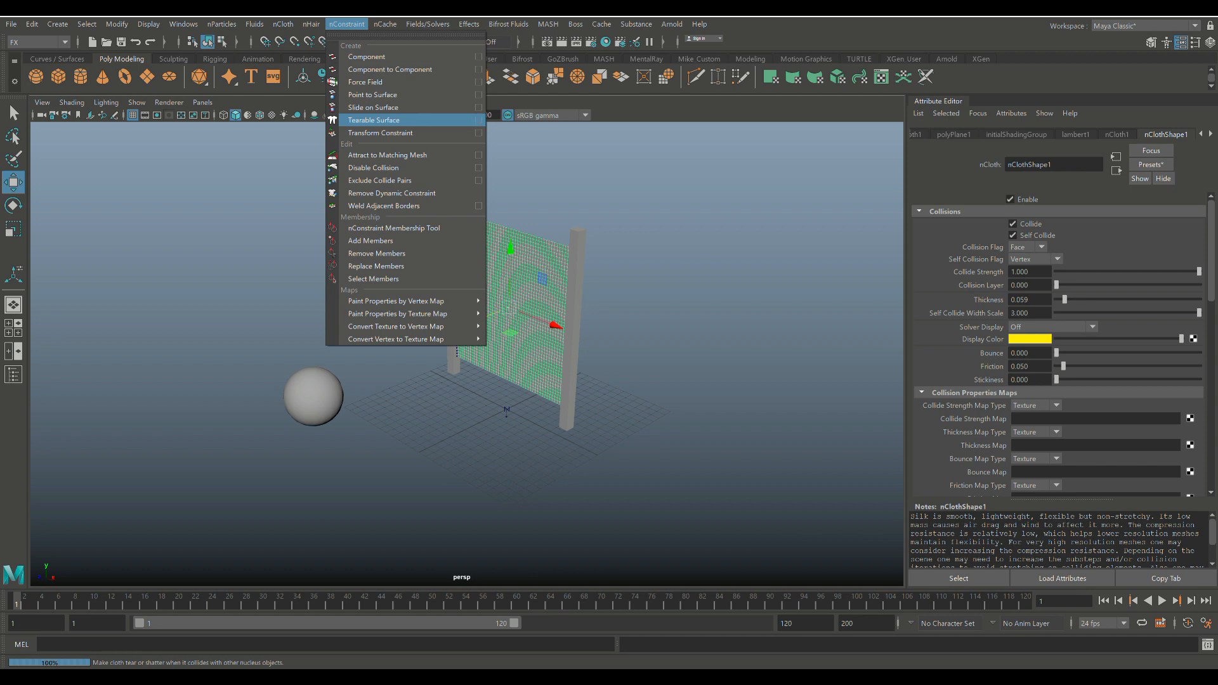
{"action": "left_click", "coordinate": [478, 120]}
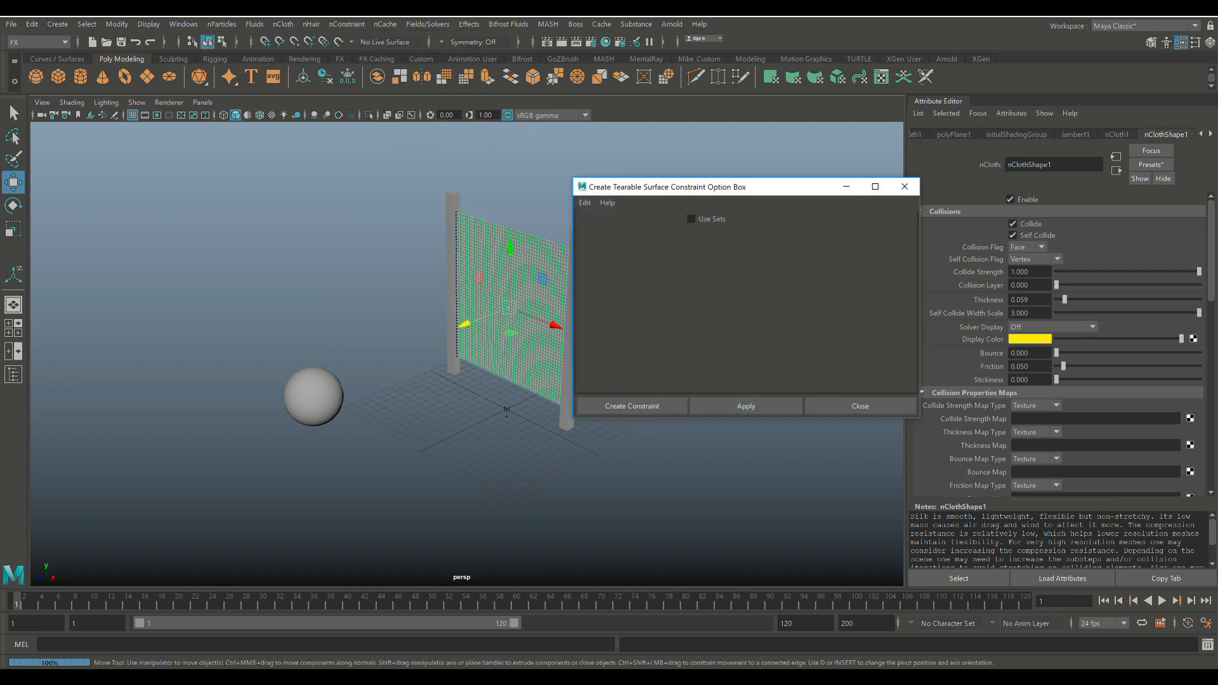
{"action": "left_click", "coordinate": [584, 202]}
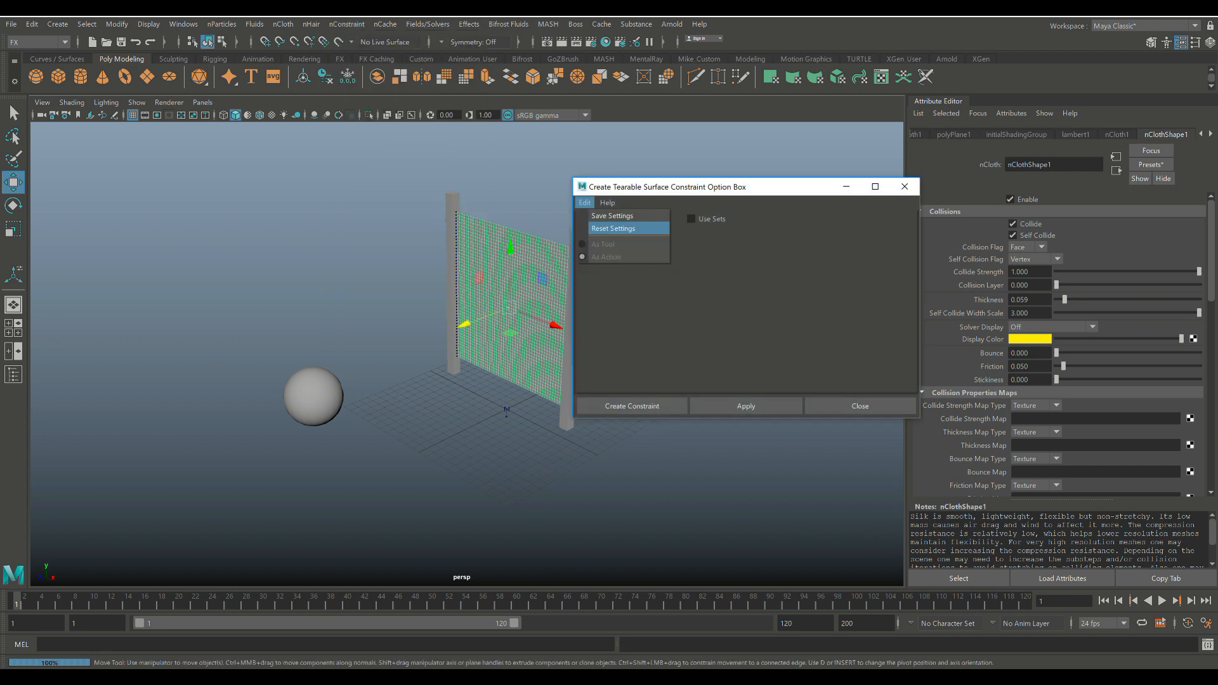
{"action": "left_click", "coordinate": [614, 228]}
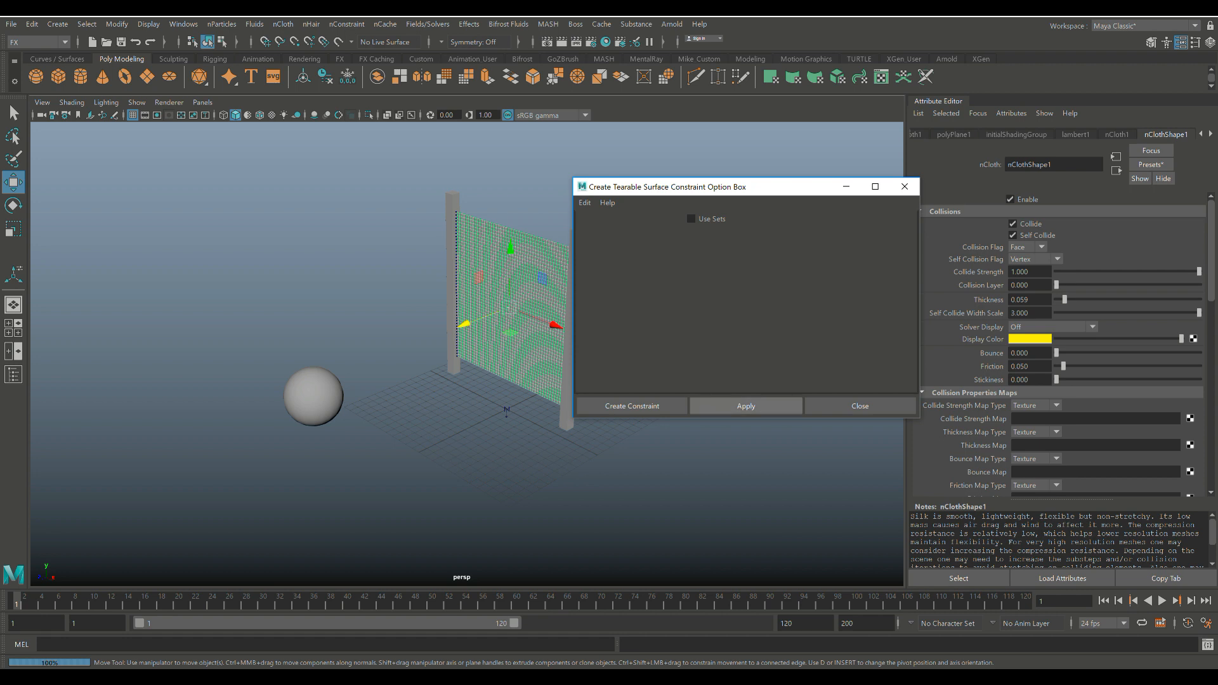
{"action": "left_click", "coordinate": [746, 406]}
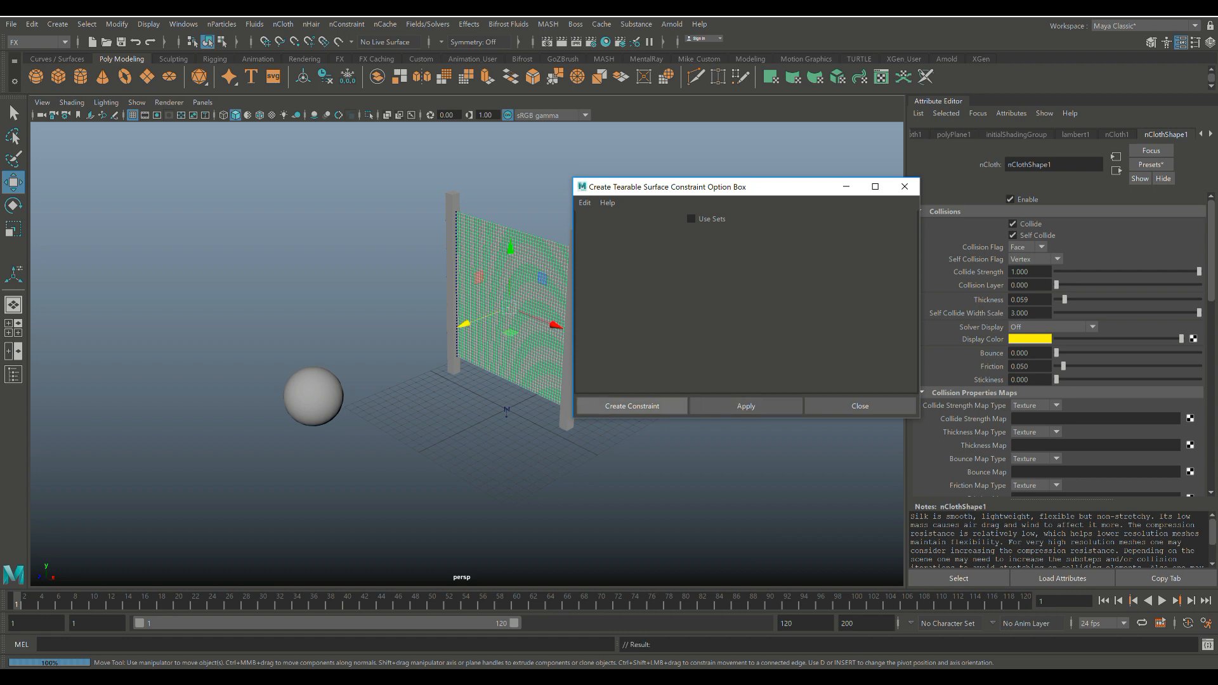
{"action": "left_click", "coordinate": [632, 406]}
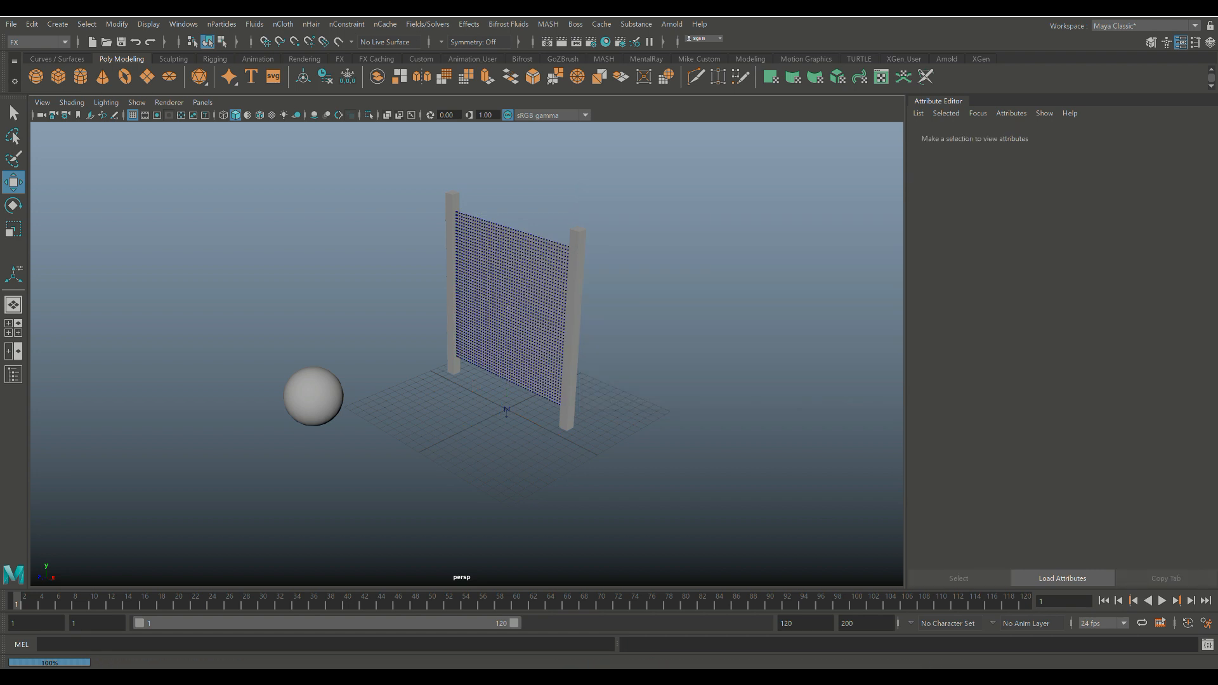
Play the sphere's collision with the tearable cloth, stop once it has passed through and examine the cloth up close.
{"action": "left_click", "coordinate": [1162, 601]}
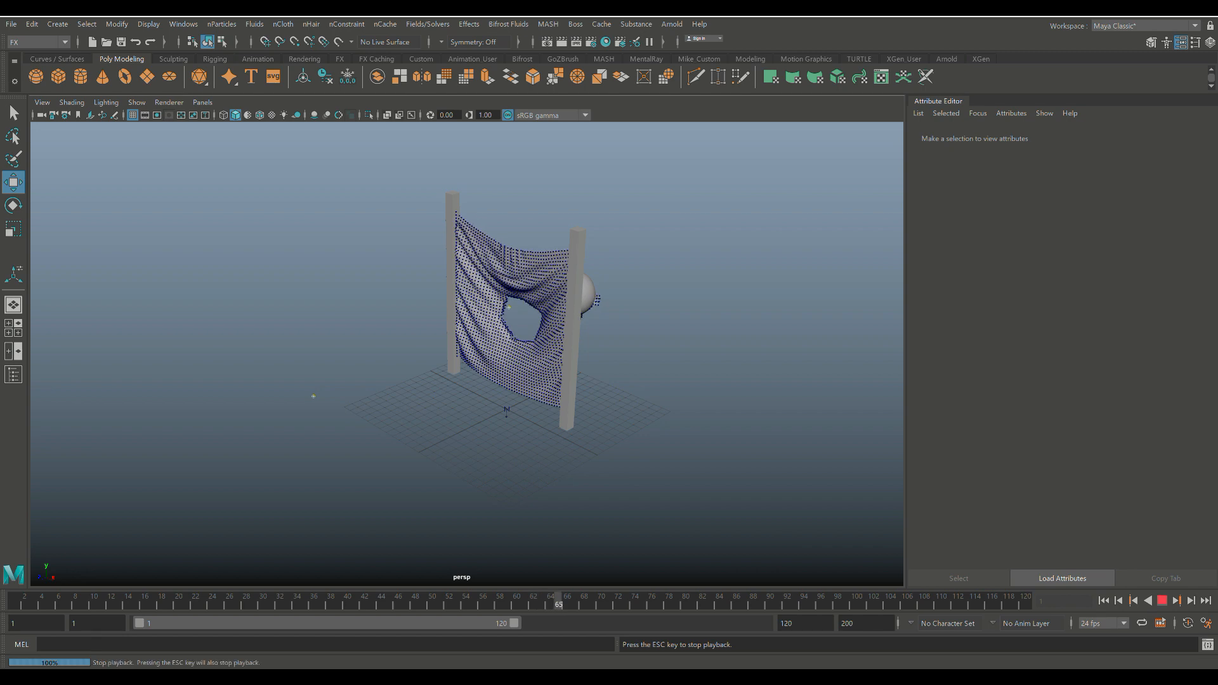
{"action": "left_click", "coordinate": [1162, 601]}
{"action": "scroll", "coordinate": [467, 354], "scroll_direction": "up", "scroll_amount": 5}
{"action": "left_click_drag", "start_coordinate": [467, 354], "coordinate": [359, 329], "text": "alt"}
{"action": "left_click_drag", "start_coordinate": [172, 284], "coordinate": [246, 397], "text": "alt"}
{"action": "right_click_drag", "start_coordinate": [246, 396], "coordinate": [234, 466], "text": "alt"}
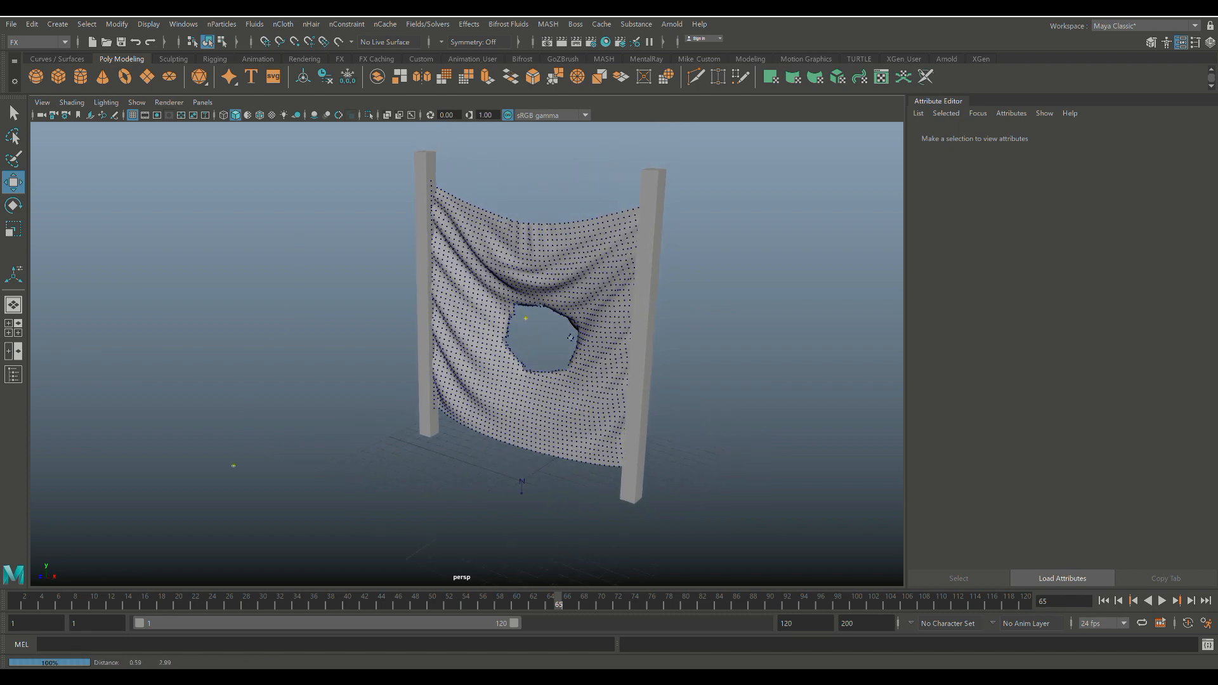
{"action": "left_click_drag", "start_coordinate": [233, 466], "coordinate": [257, 417], "text": "alt"}
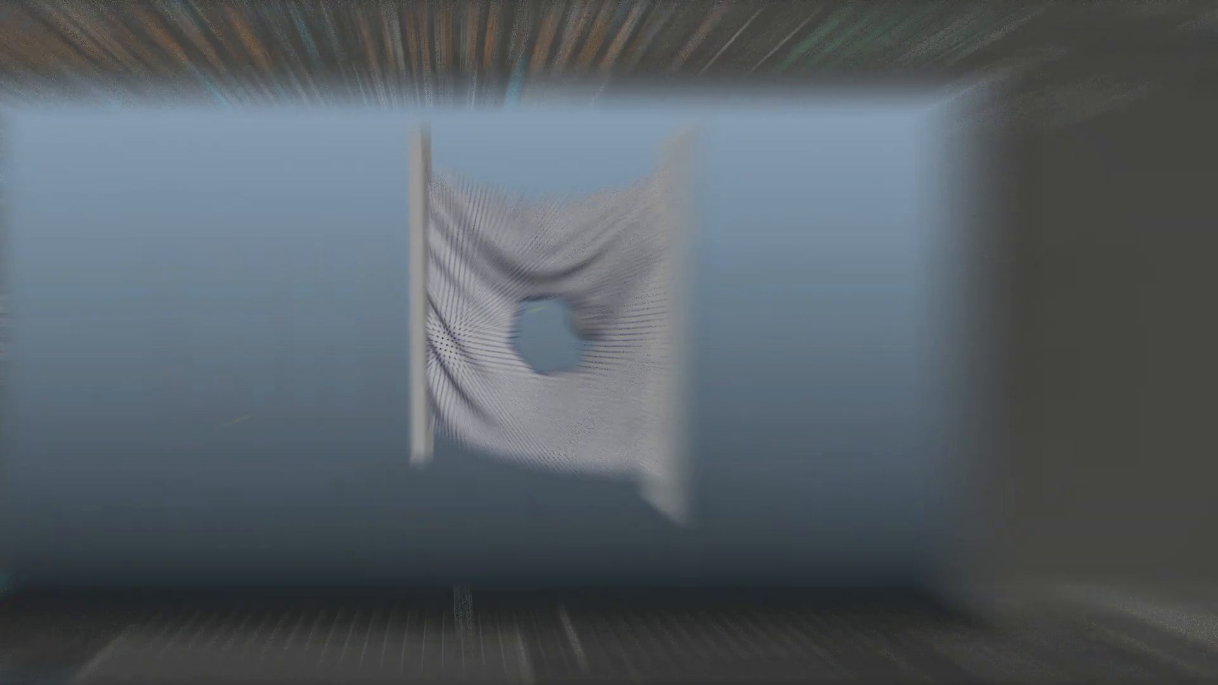